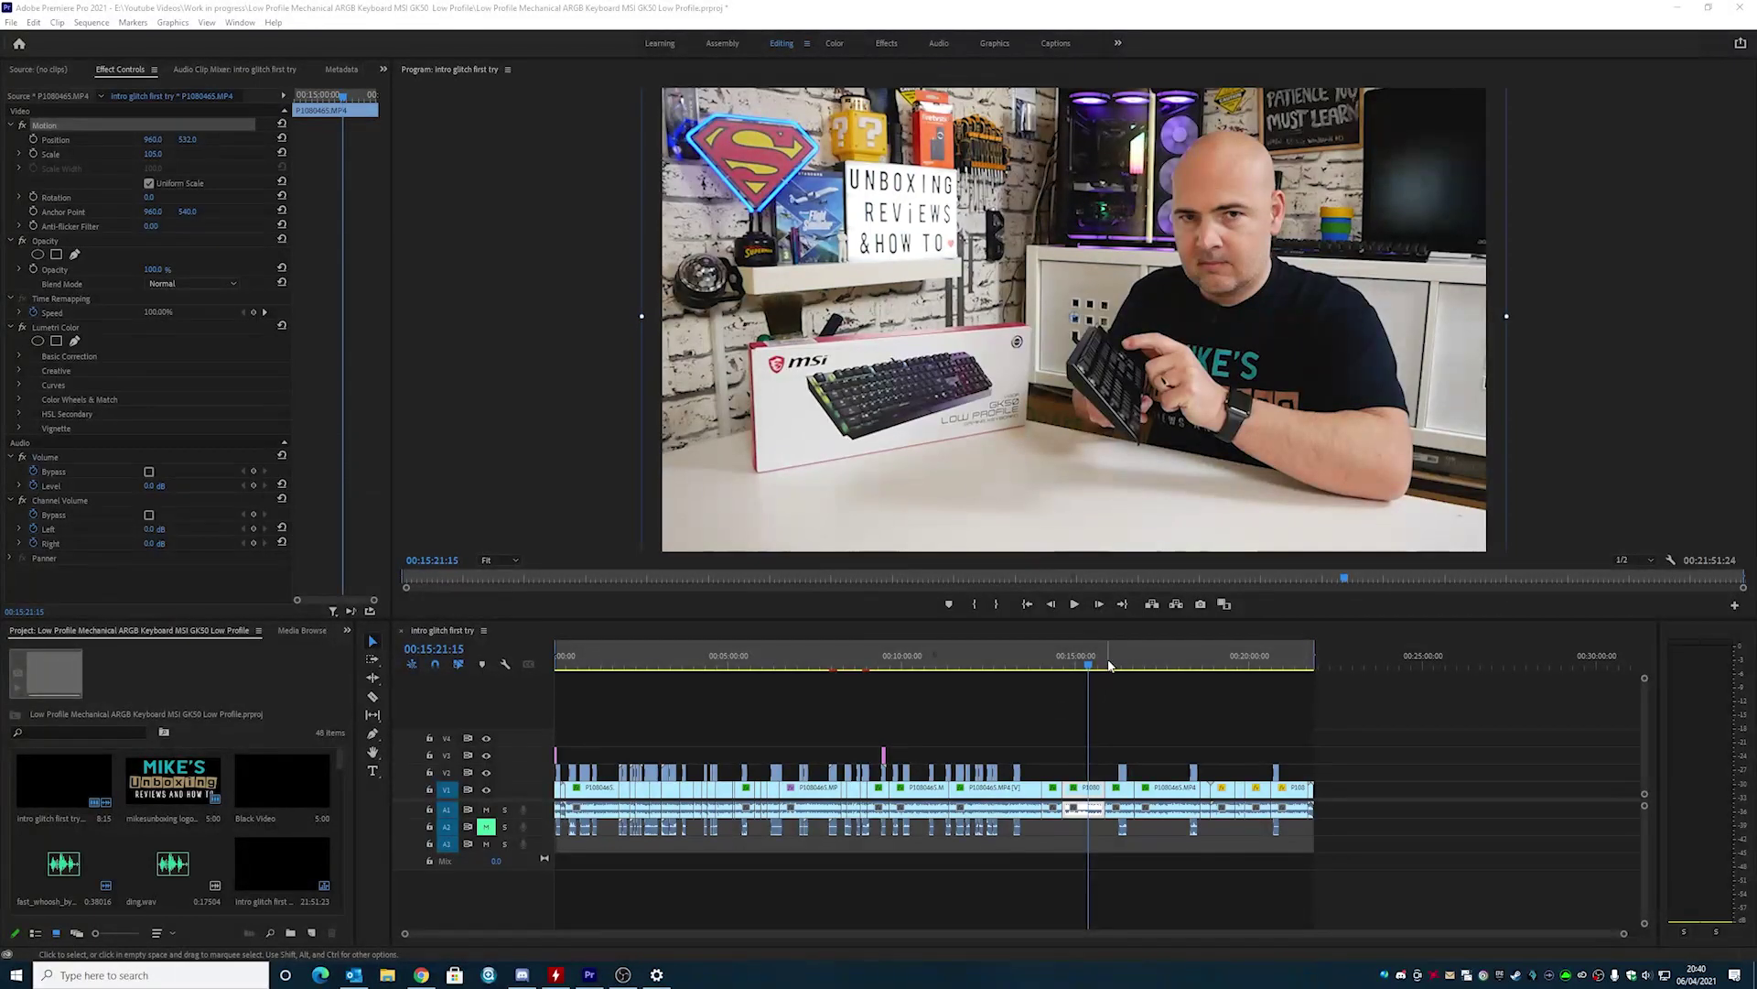
# Step: Scrub the keyboard clip's Motion Scale back and forth in Effect Controls, showing its jumpy values
pyautogui.click(1078, 802)
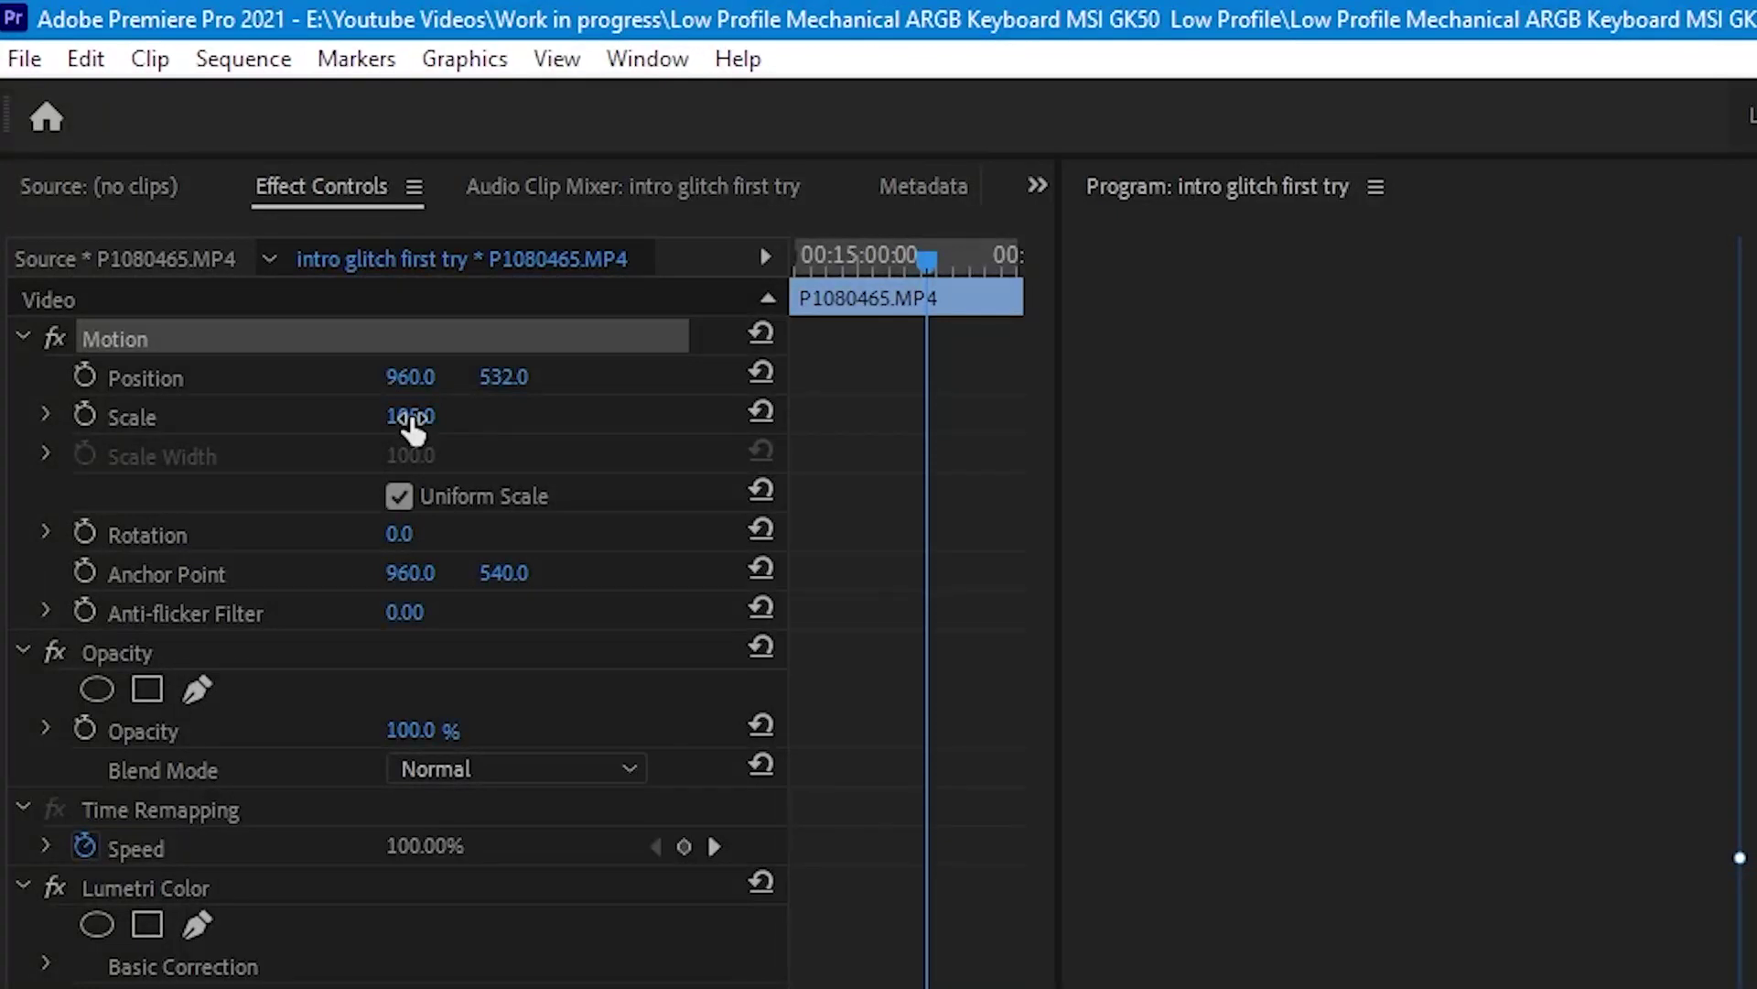
pyautogui.moveTo(410, 419); pyautogui.dragTo(414, 419)
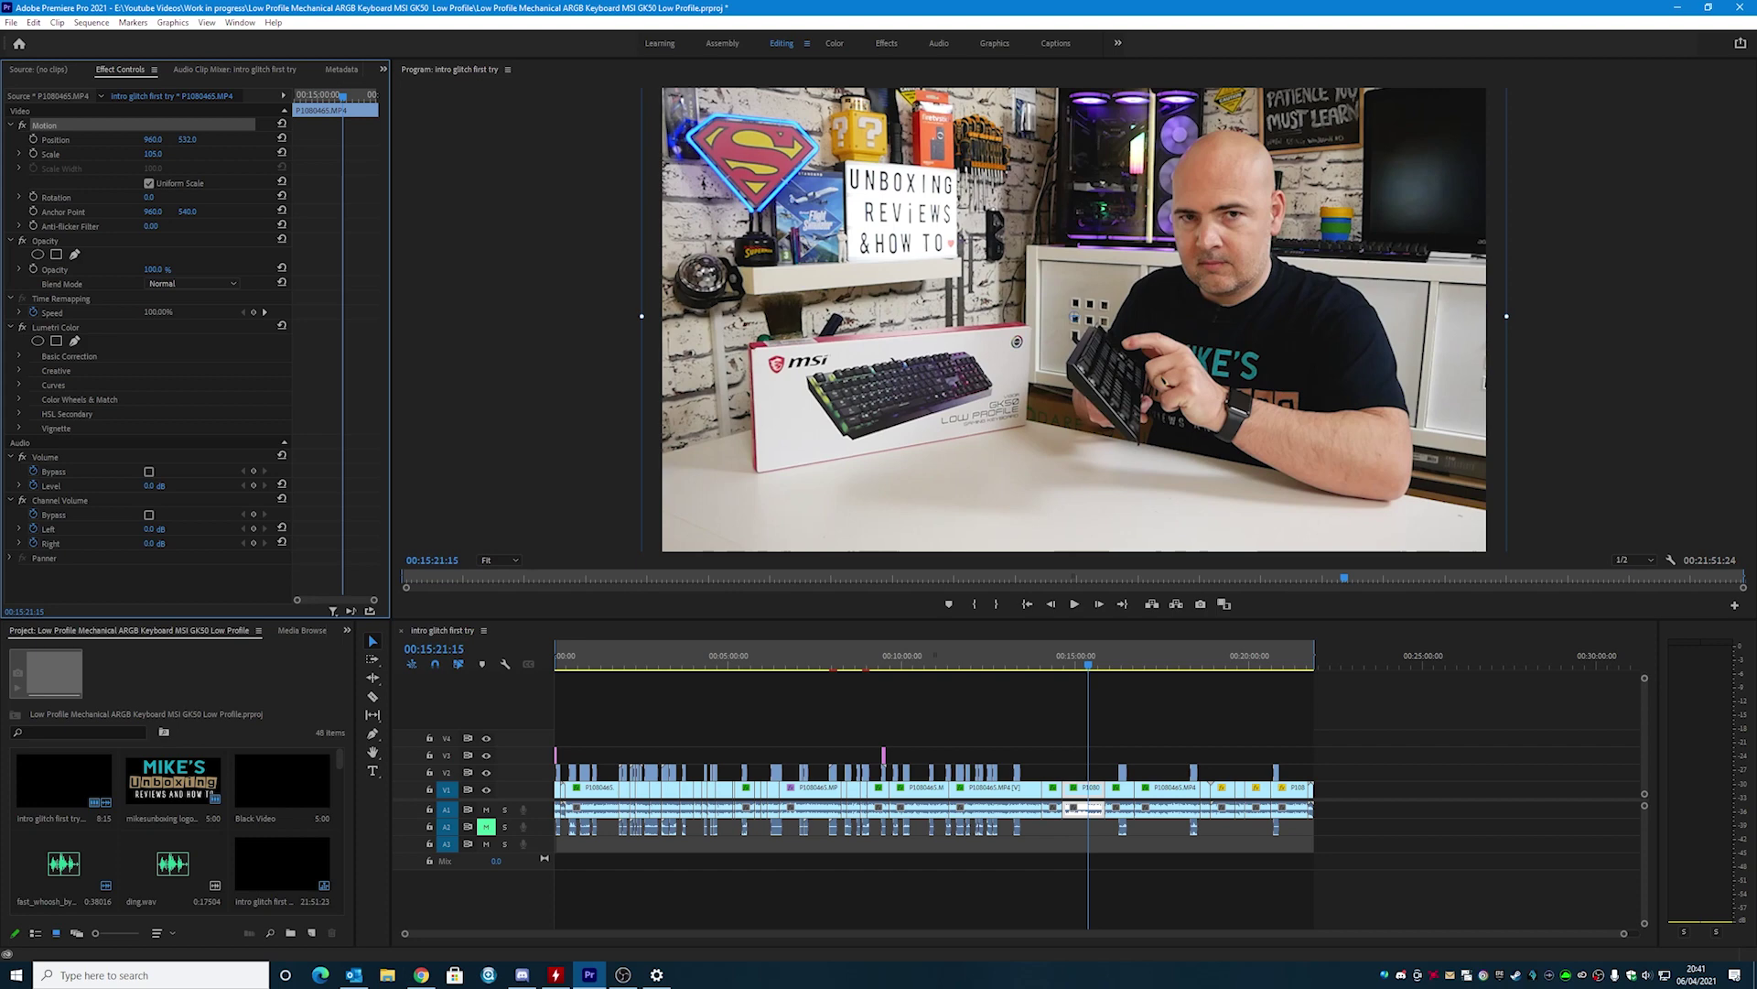
pyautogui.click(169, 163)
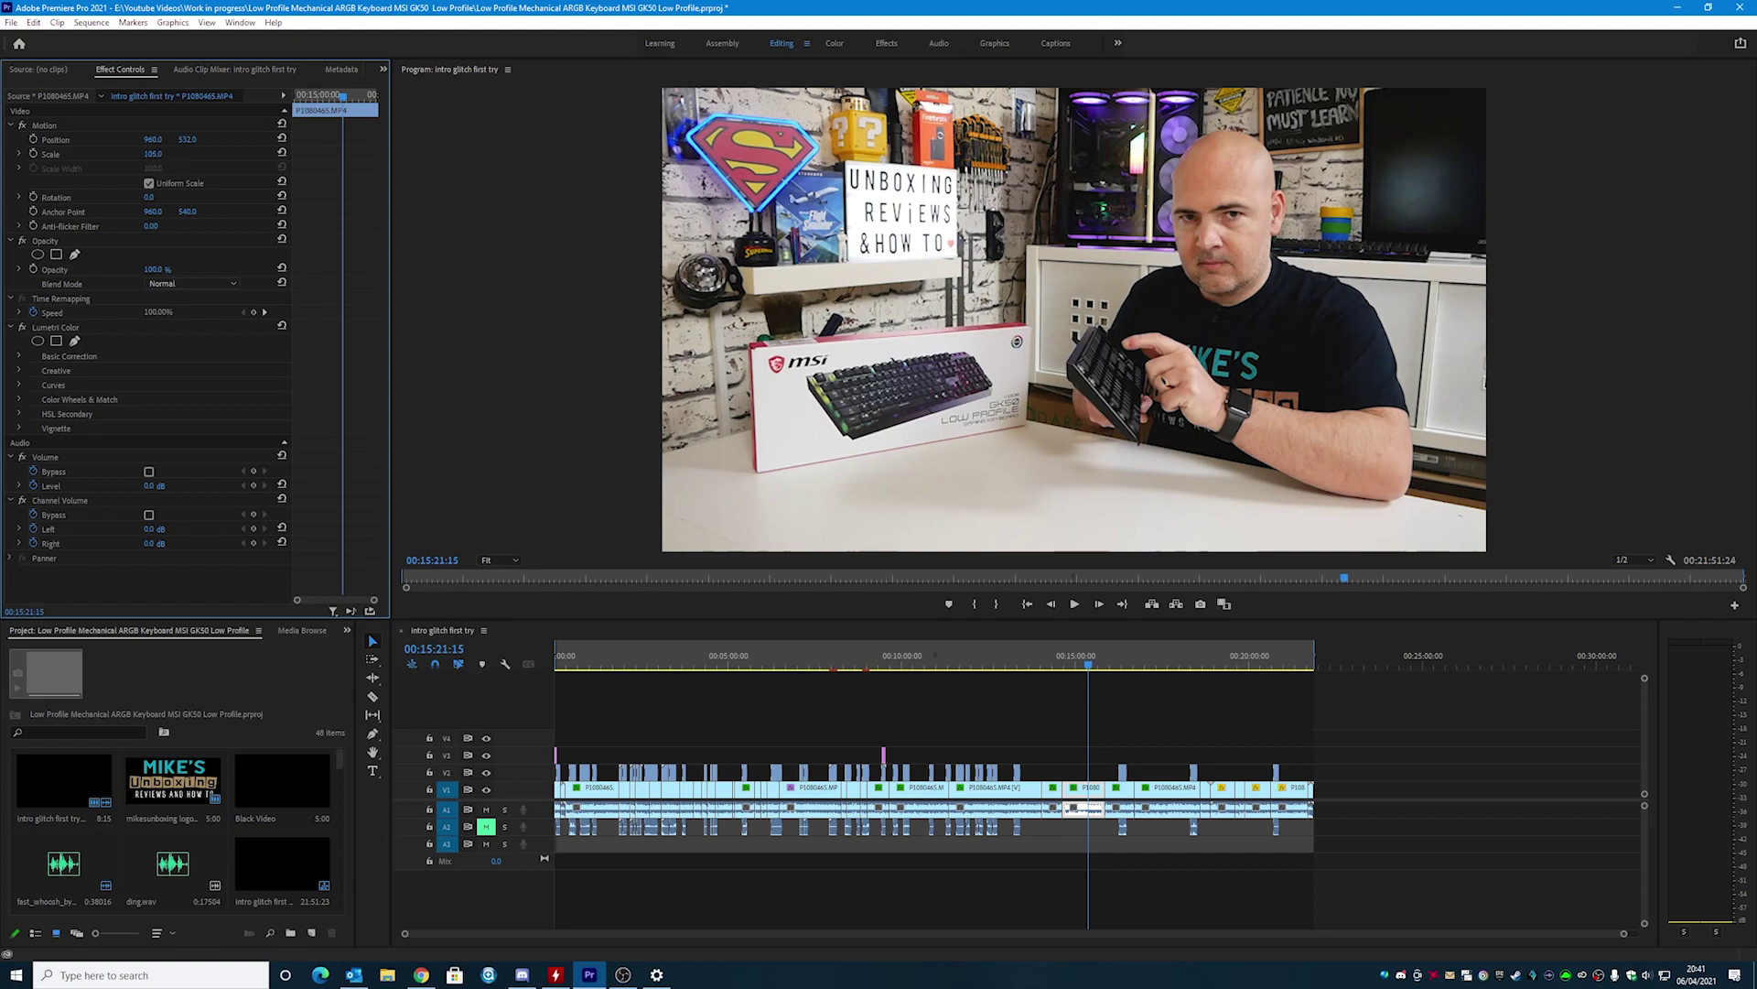
pyautogui.moveTo(153, 154)
pyautogui.mouseDown()
pyautogui.moveTo(170, 154)
pyautogui.moveTo(106, 153)
pyautogui.moveTo(201, 154)
pyautogui.moveTo(159, 154)
pyautogui.mouseUp()
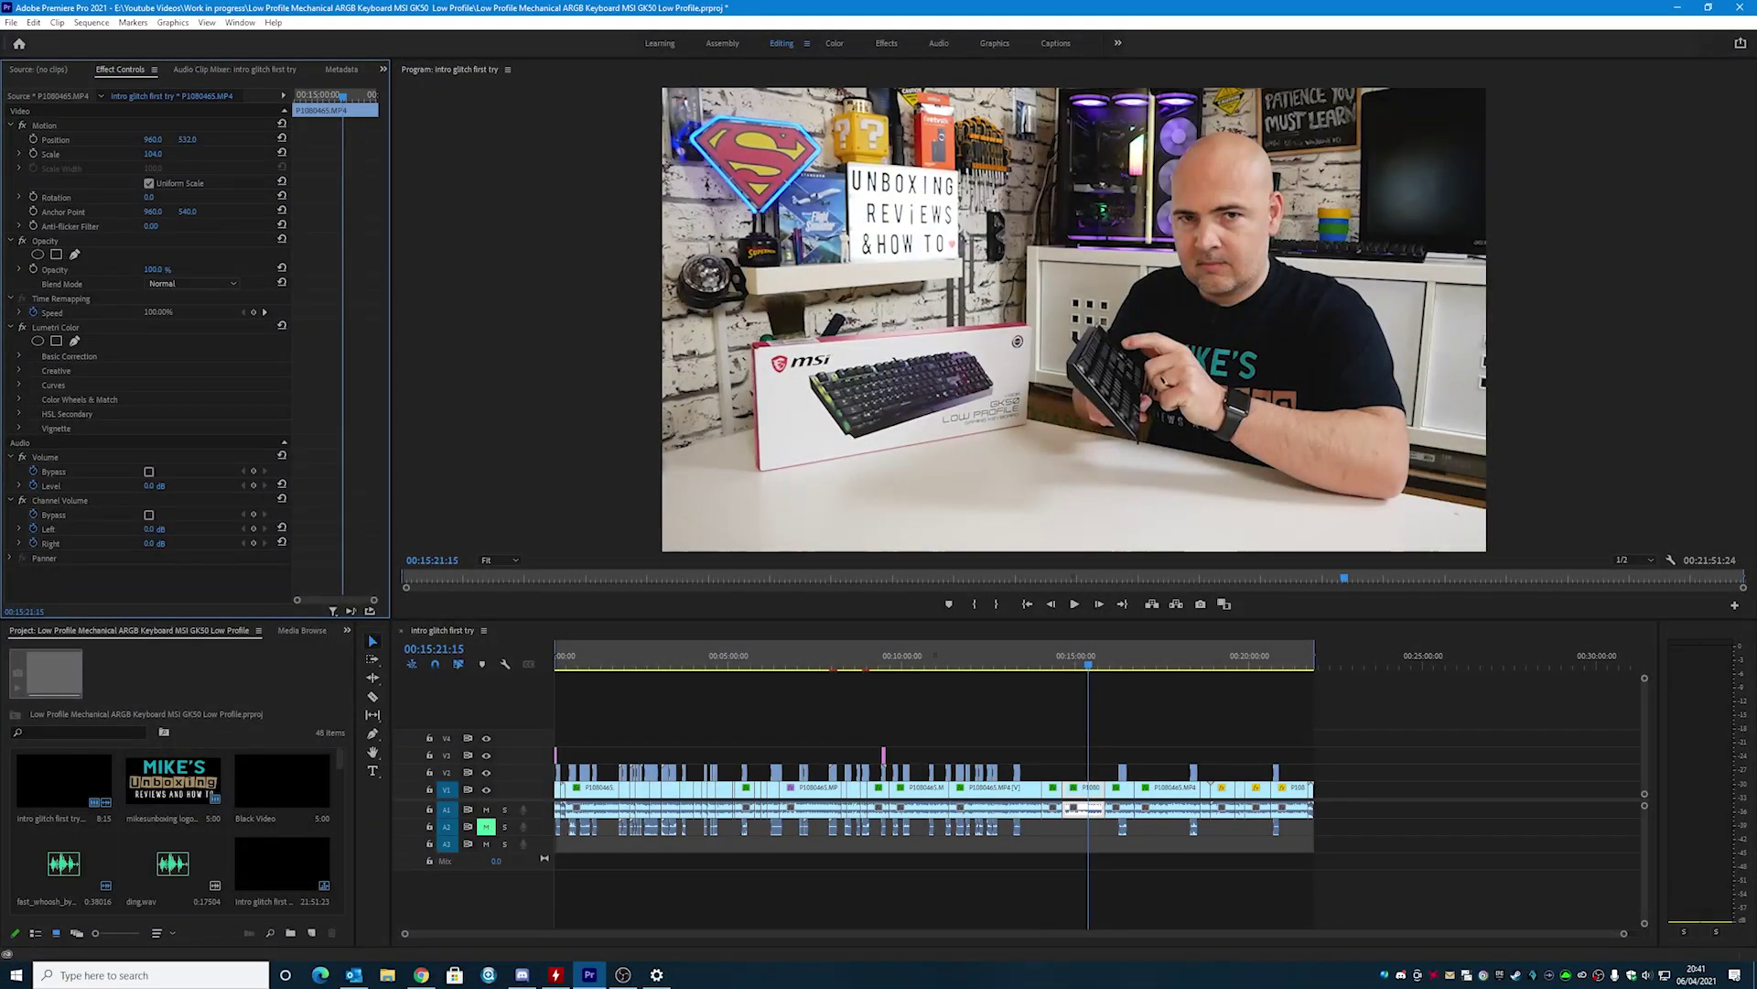
pyautogui.moveTo(159, 154)
pyautogui.mouseDown()
pyautogui.moveTo(191, 154)
pyautogui.moveTo(170, 154)
pyautogui.mouseUp()
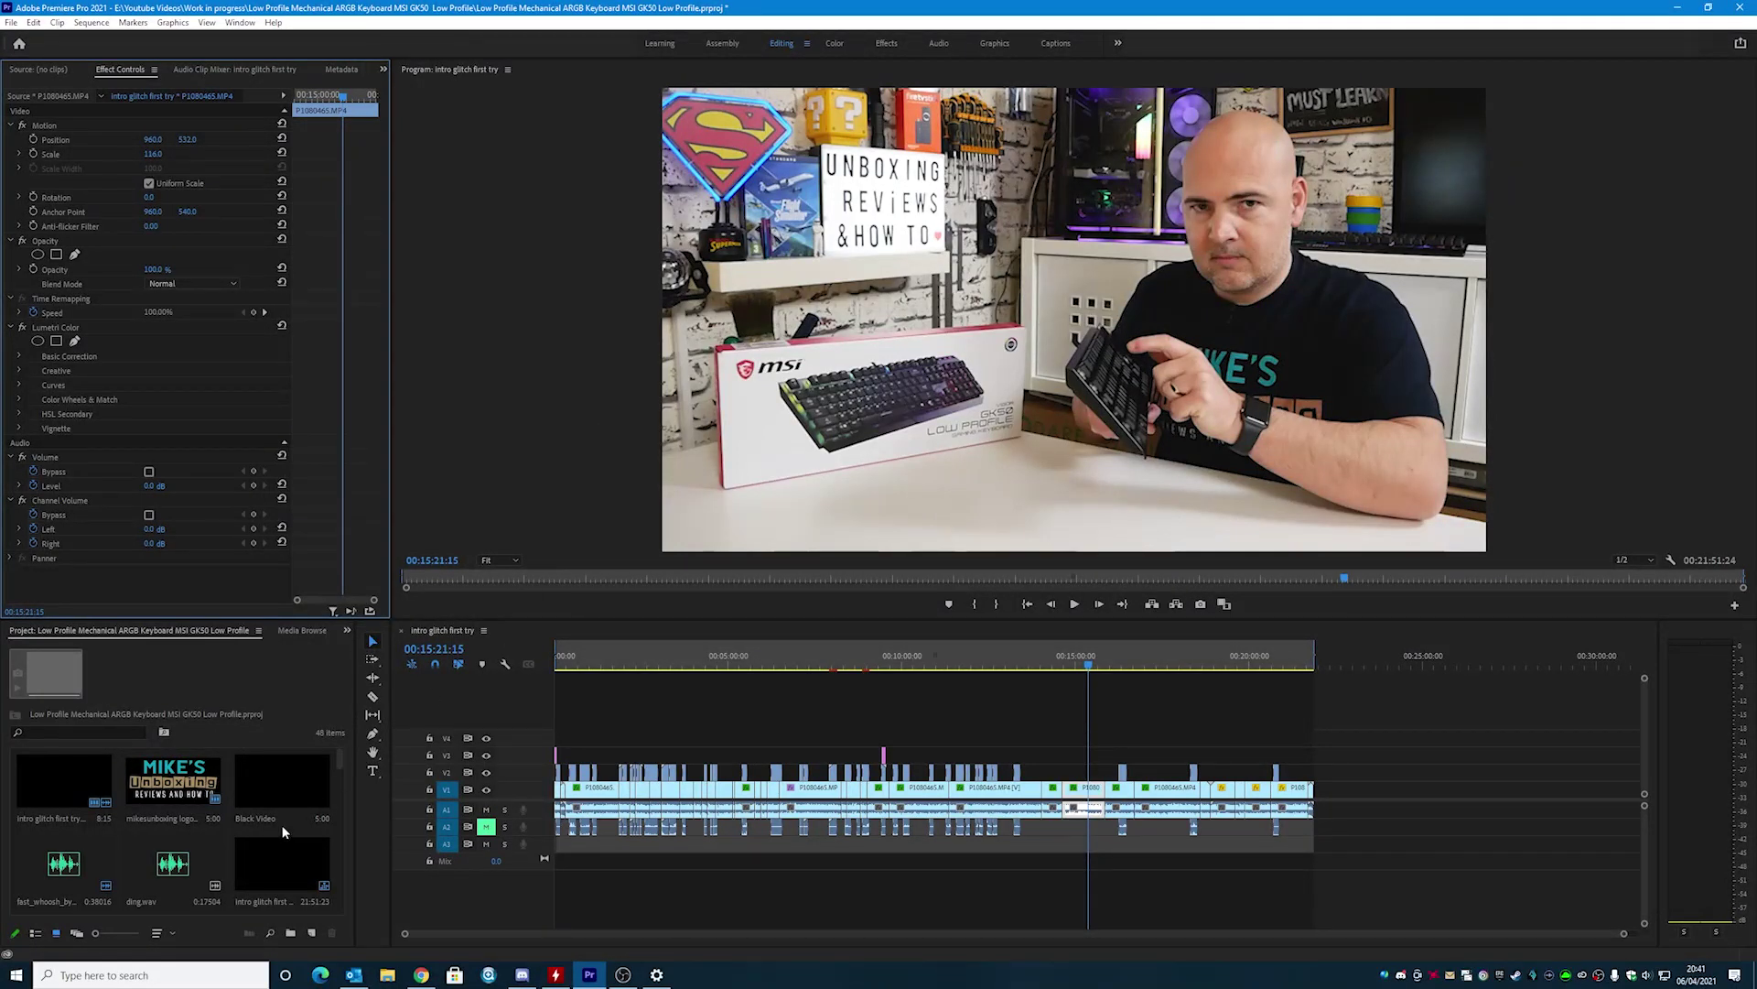
# Step: Search Windows for 'mouse' and open the Mouse settings page
pyautogui.click(173, 975)
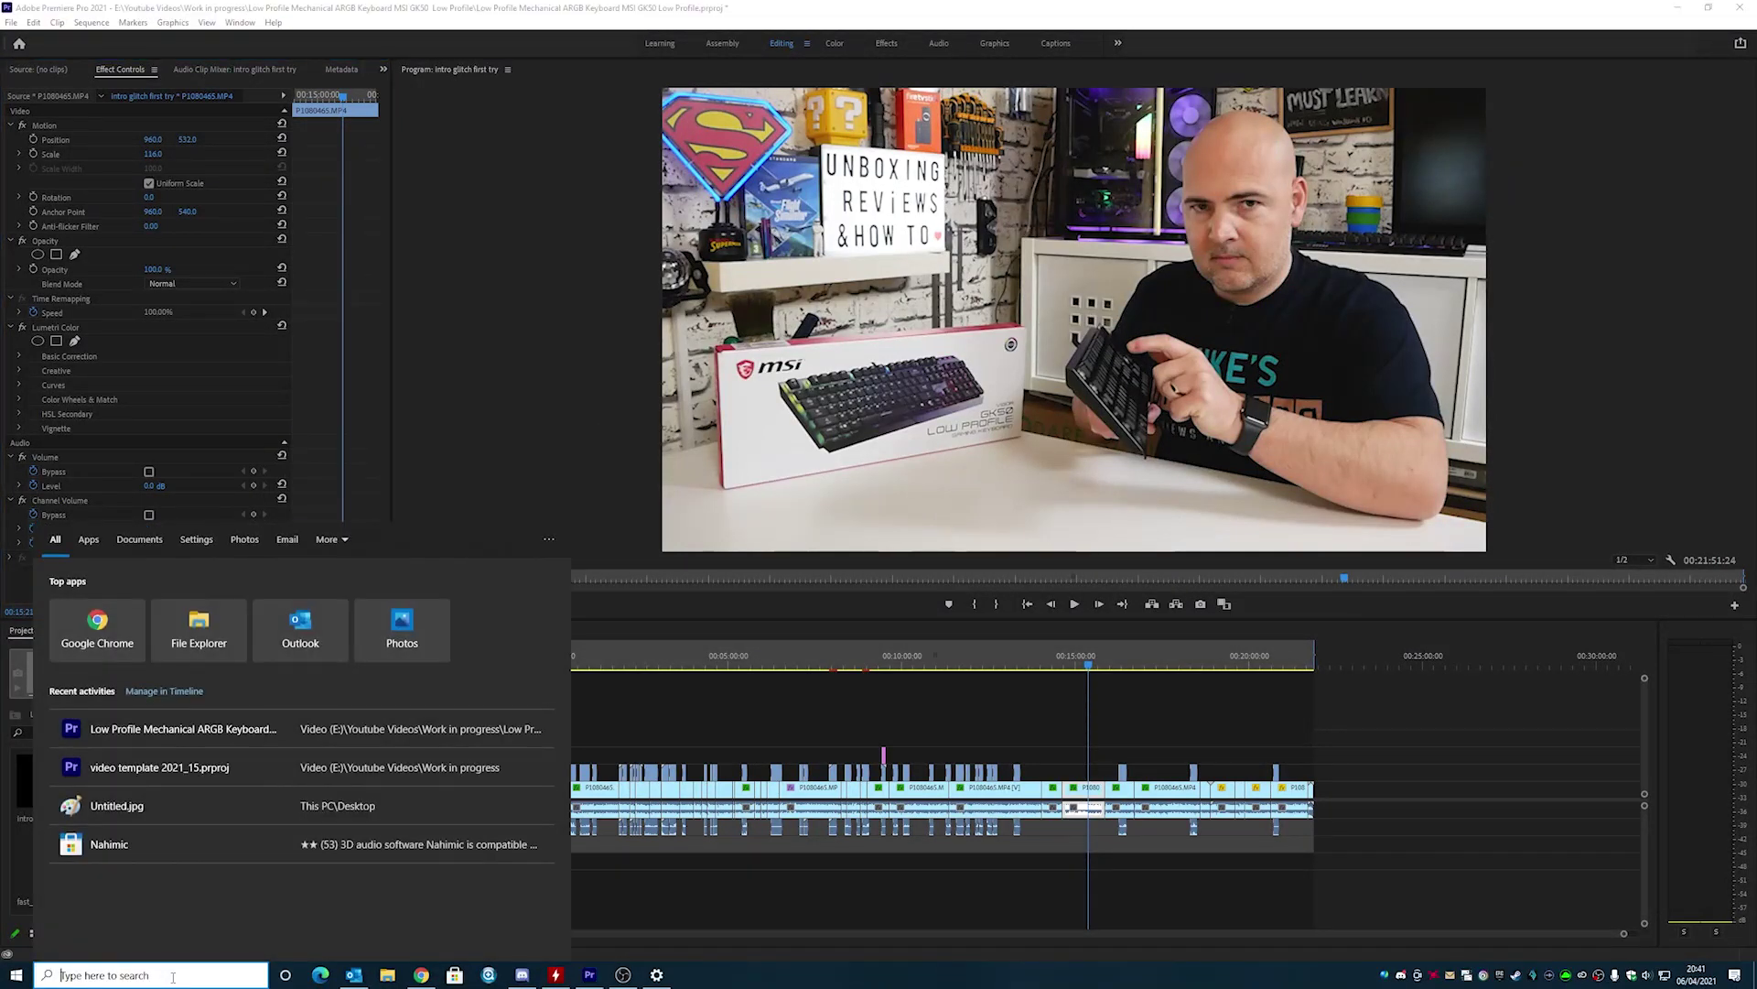
pyautogui.write('mouse')
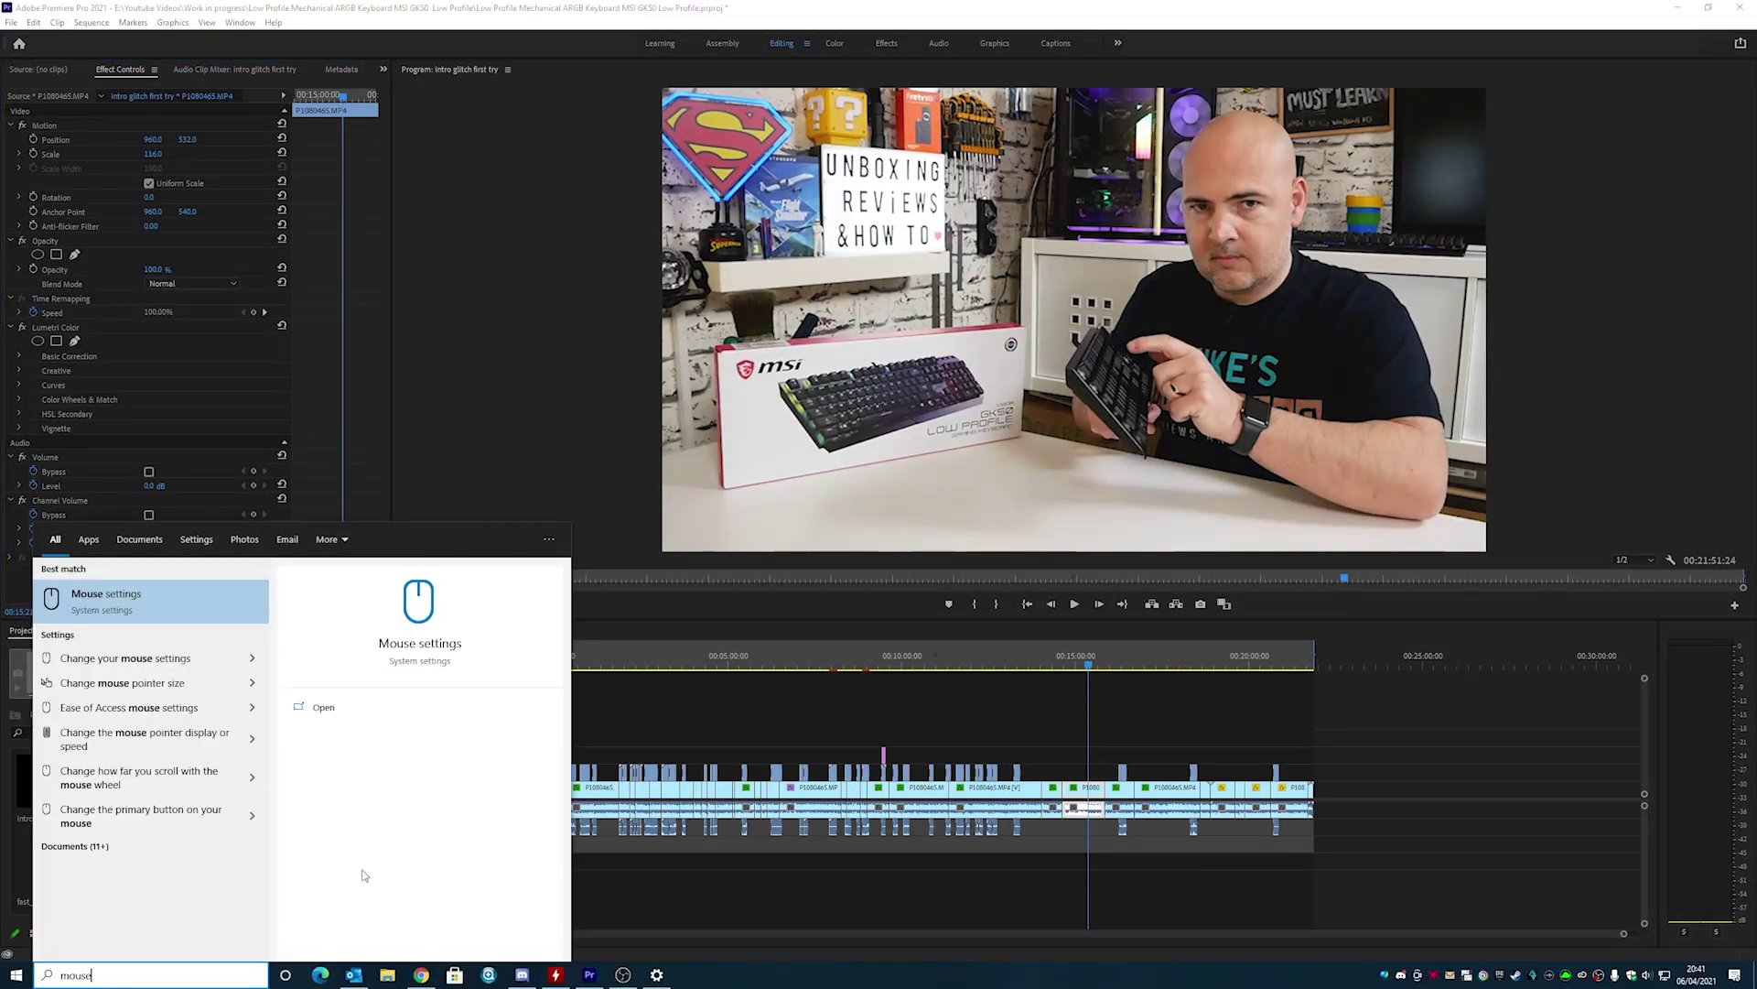
pyautogui.press('Return')
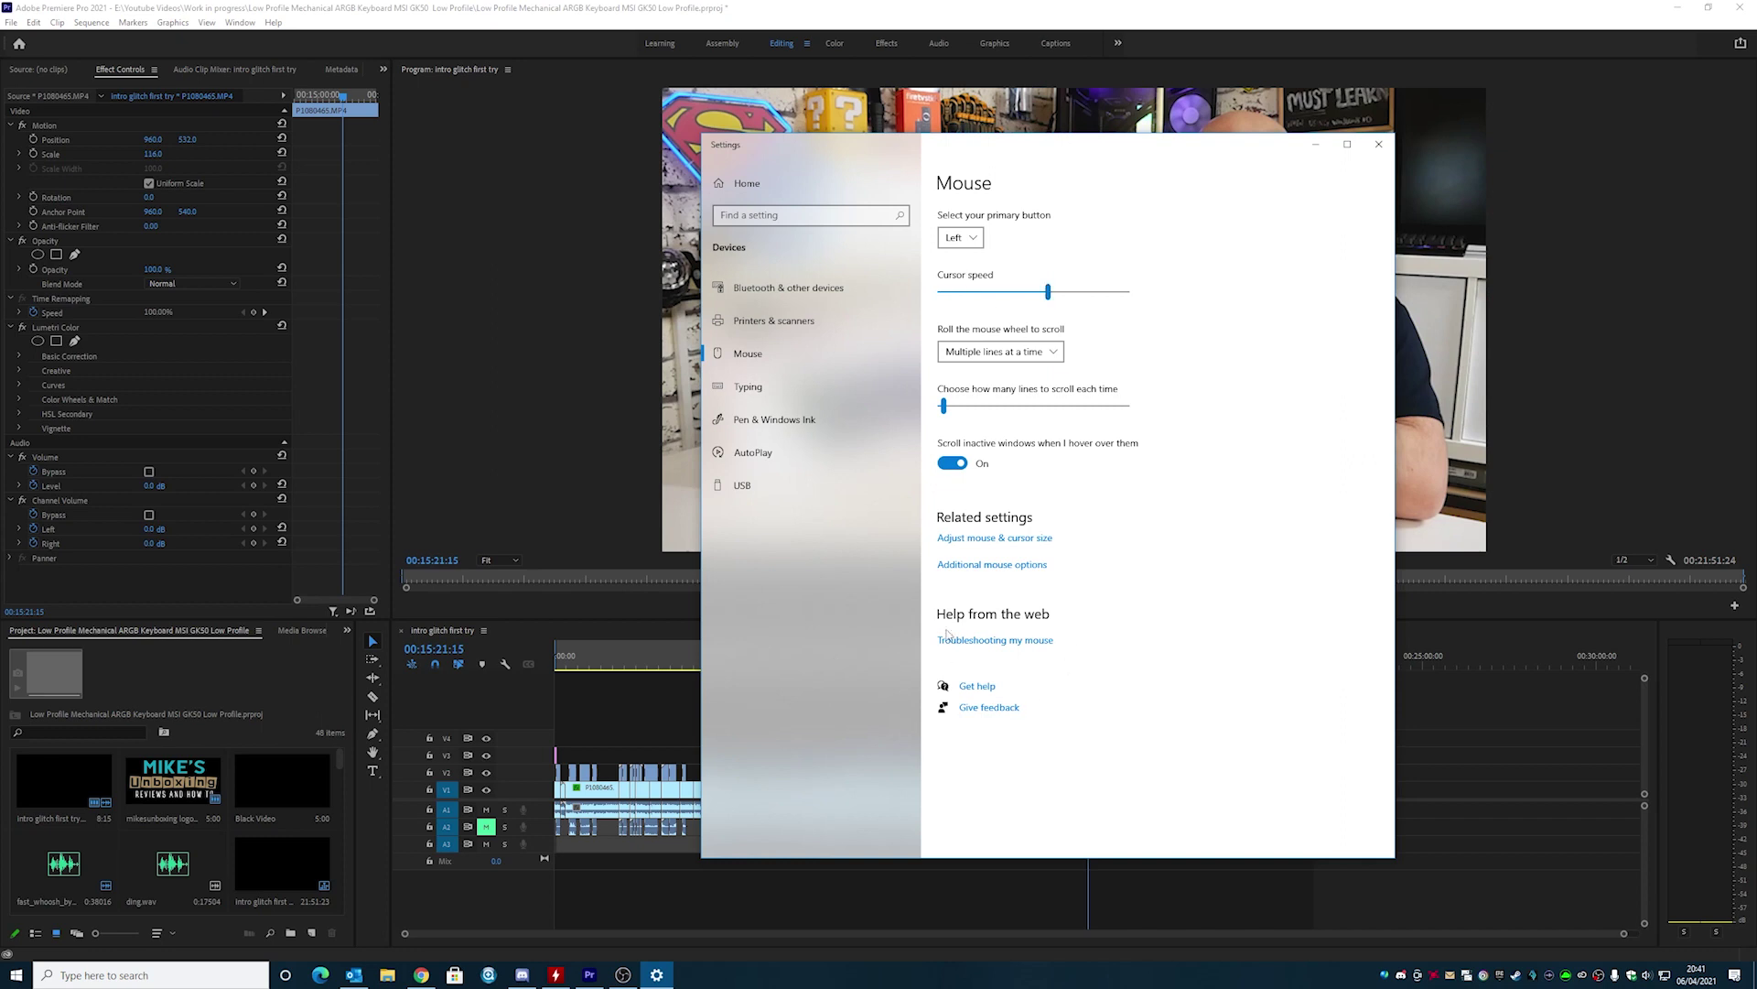
# Step: In Pointer Options, untick Enhance pointer precision, move pointer speed toward Fast, and apply
pyautogui.click(981, 566)
pyautogui.moveTo(274, 108); pyautogui.dragTo(988, 291)
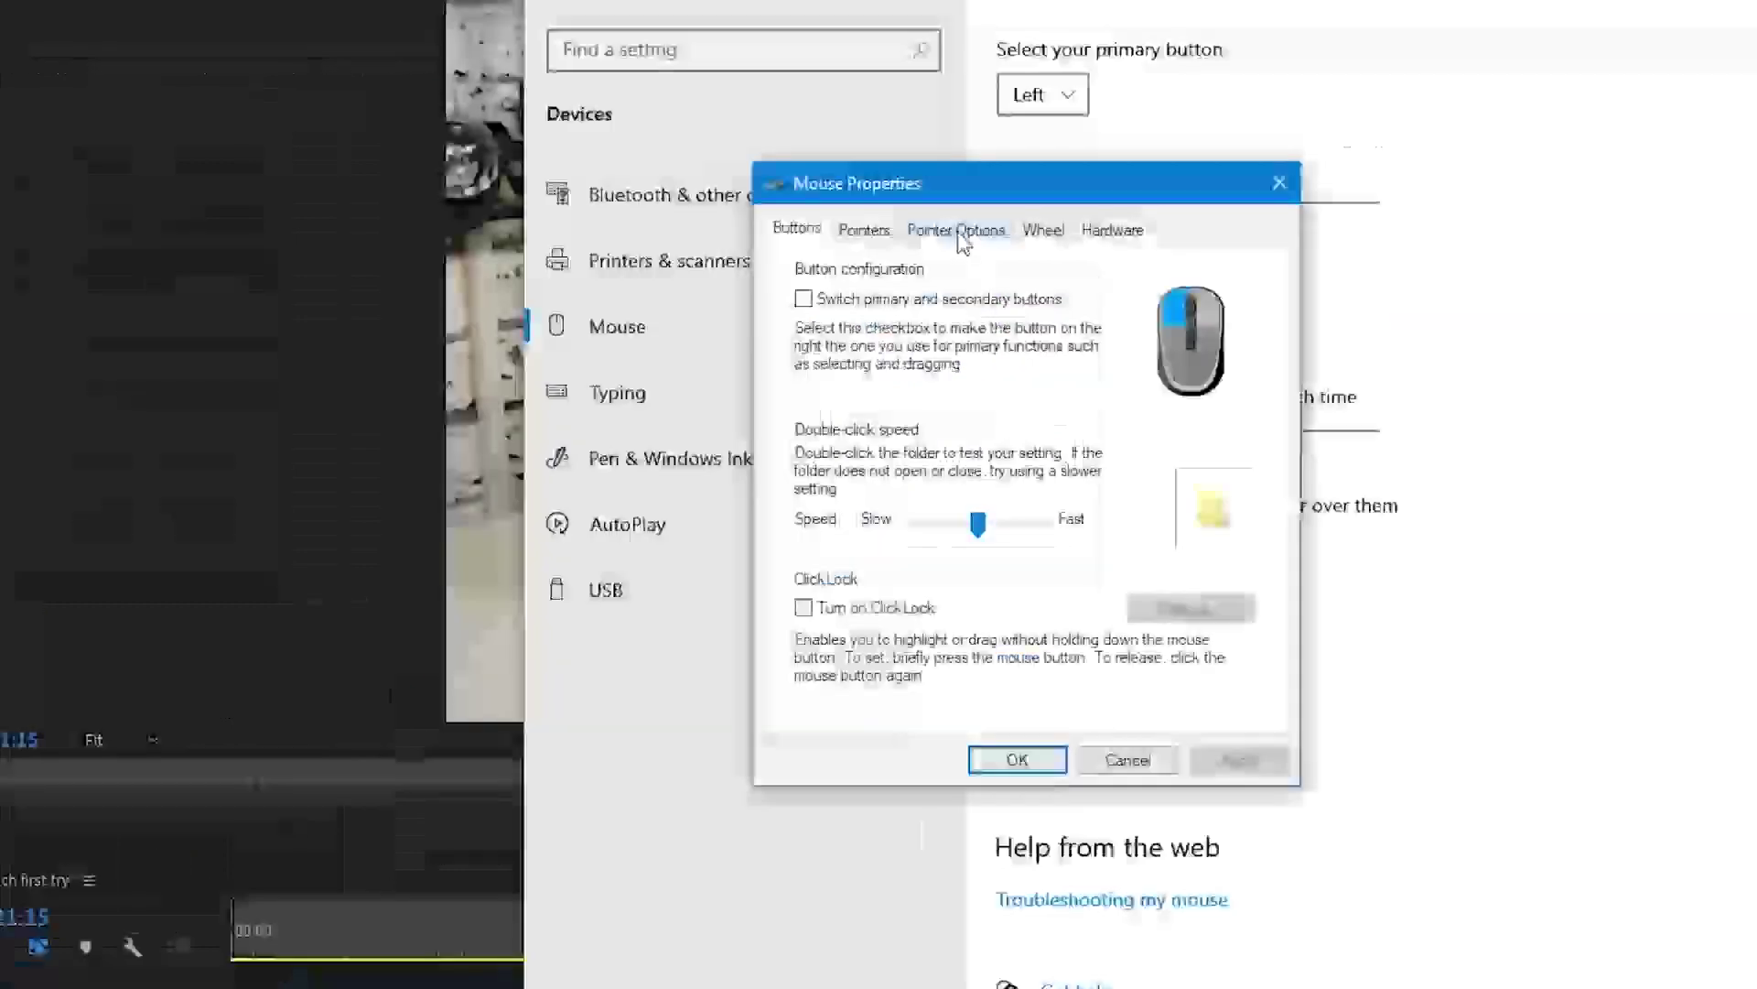
pyautogui.click(919, 306)
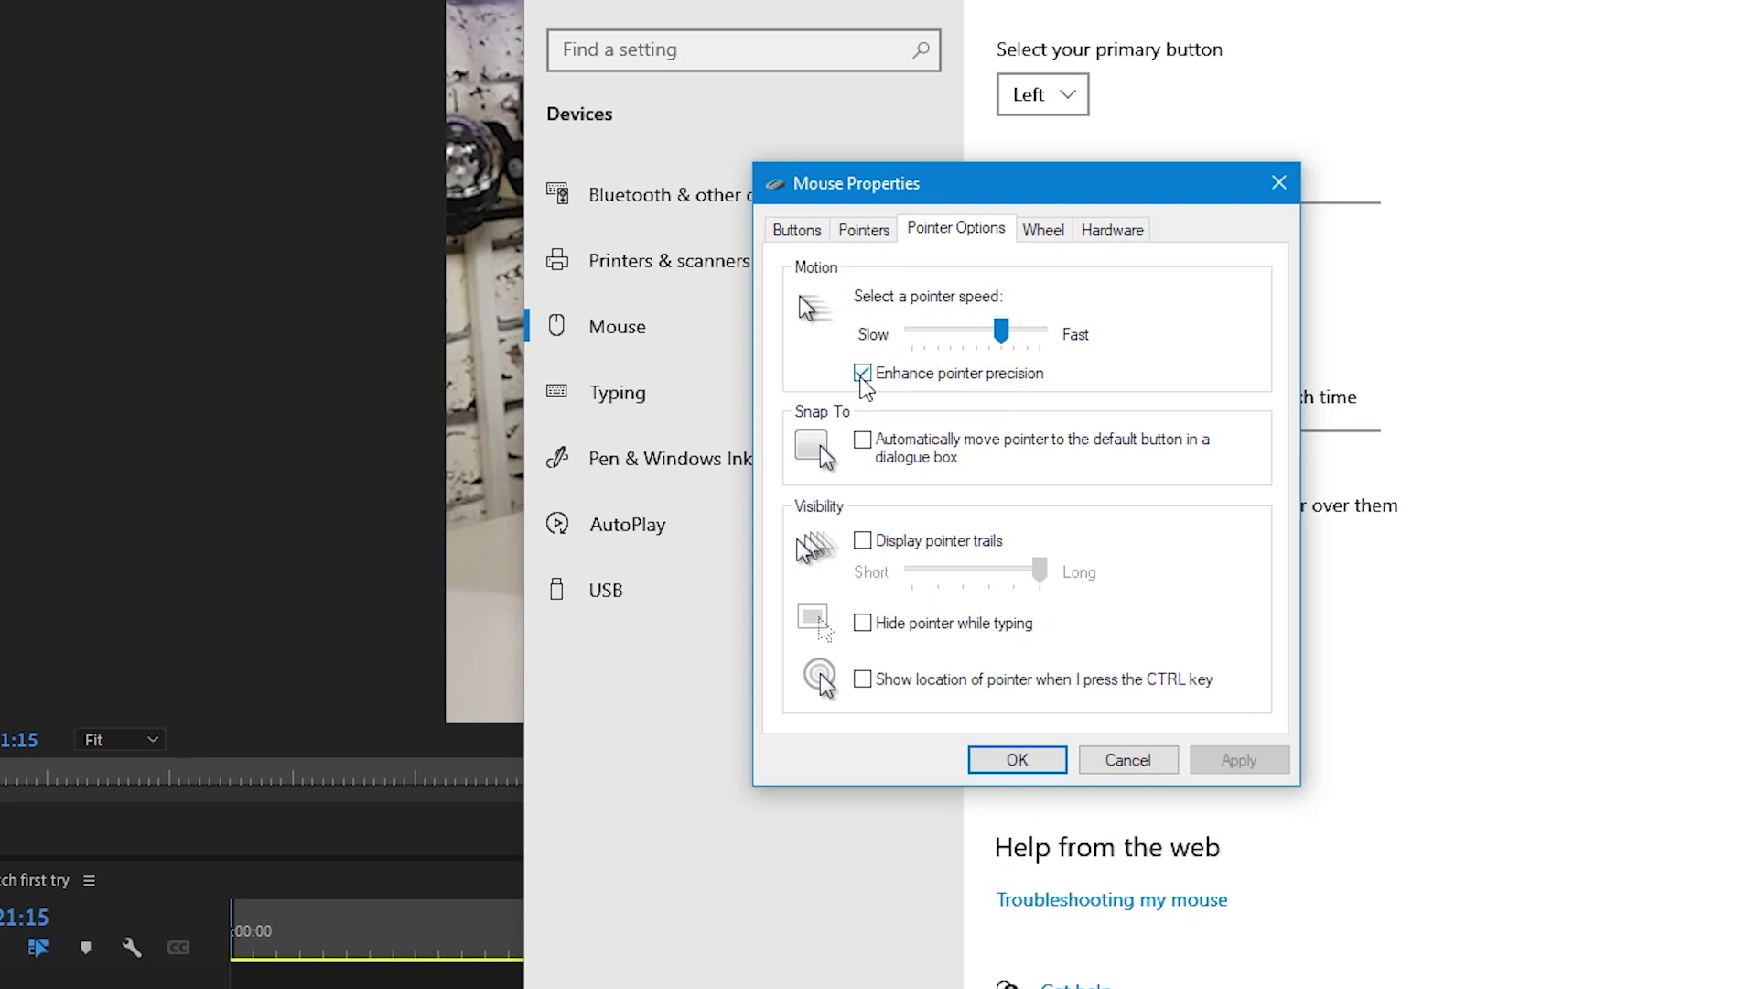
pyautogui.click(864, 373)
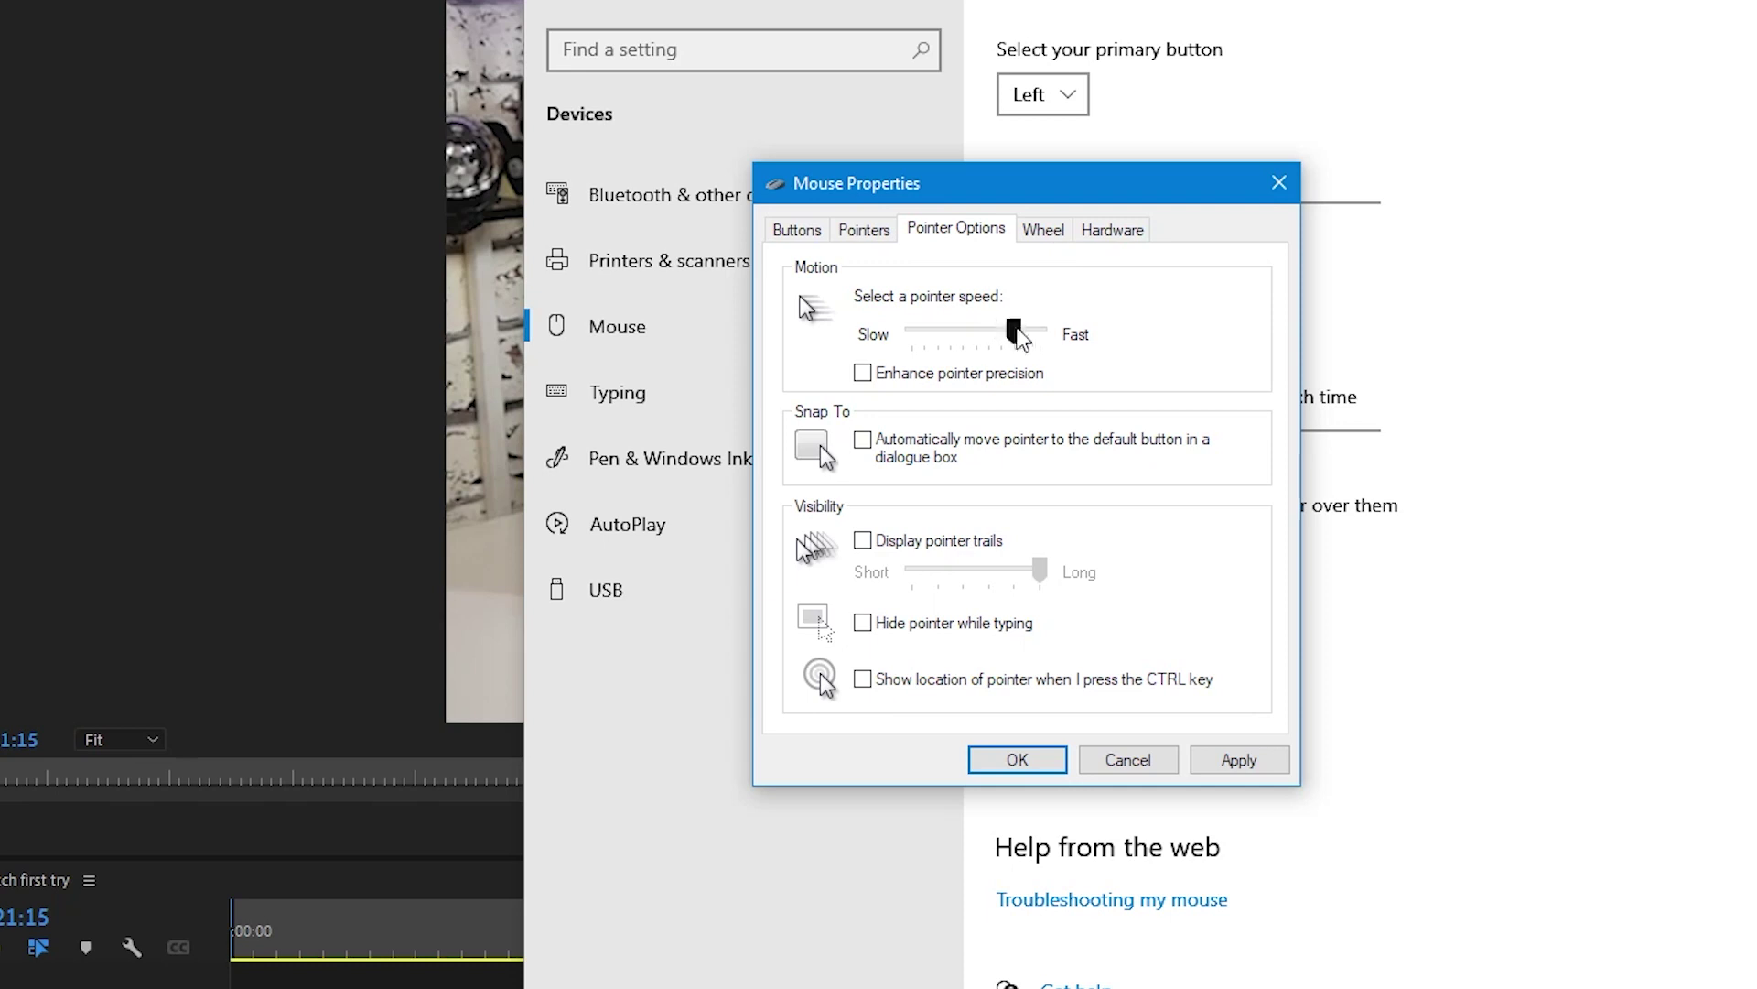
pyautogui.moveTo(1012, 333); pyautogui.dragTo(1042, 334)
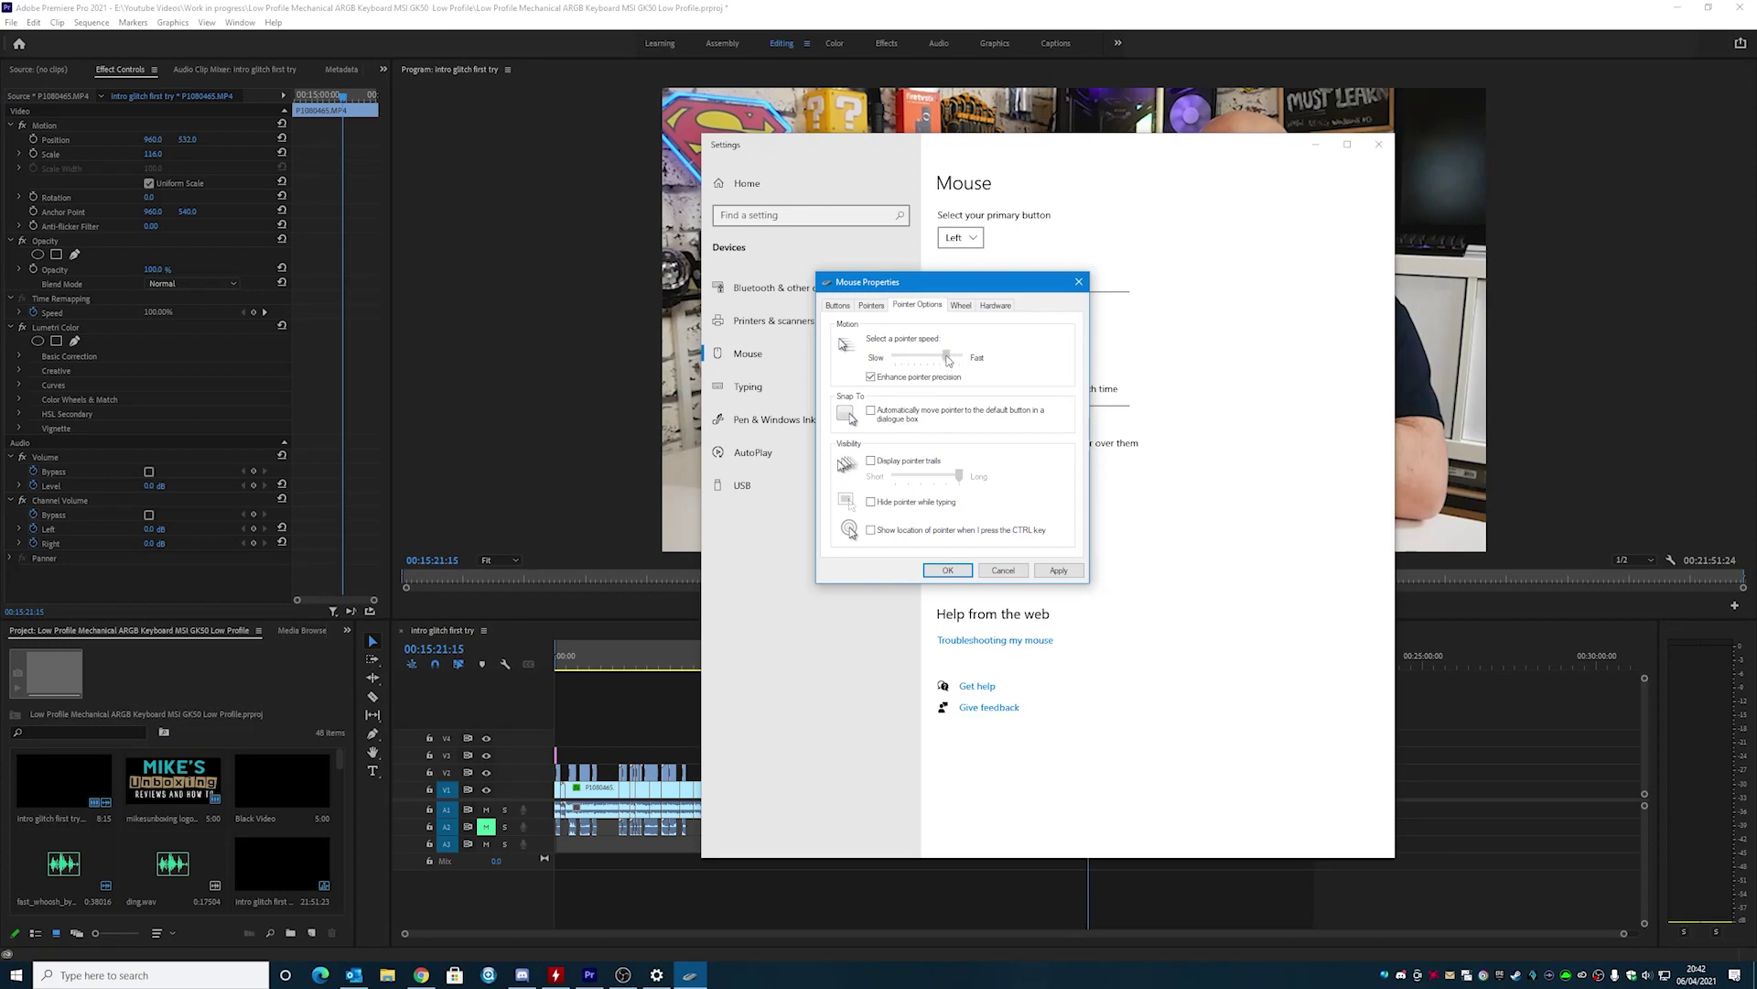
pyautogui.click(1053, 571)
pyautogui.click(968, 571)
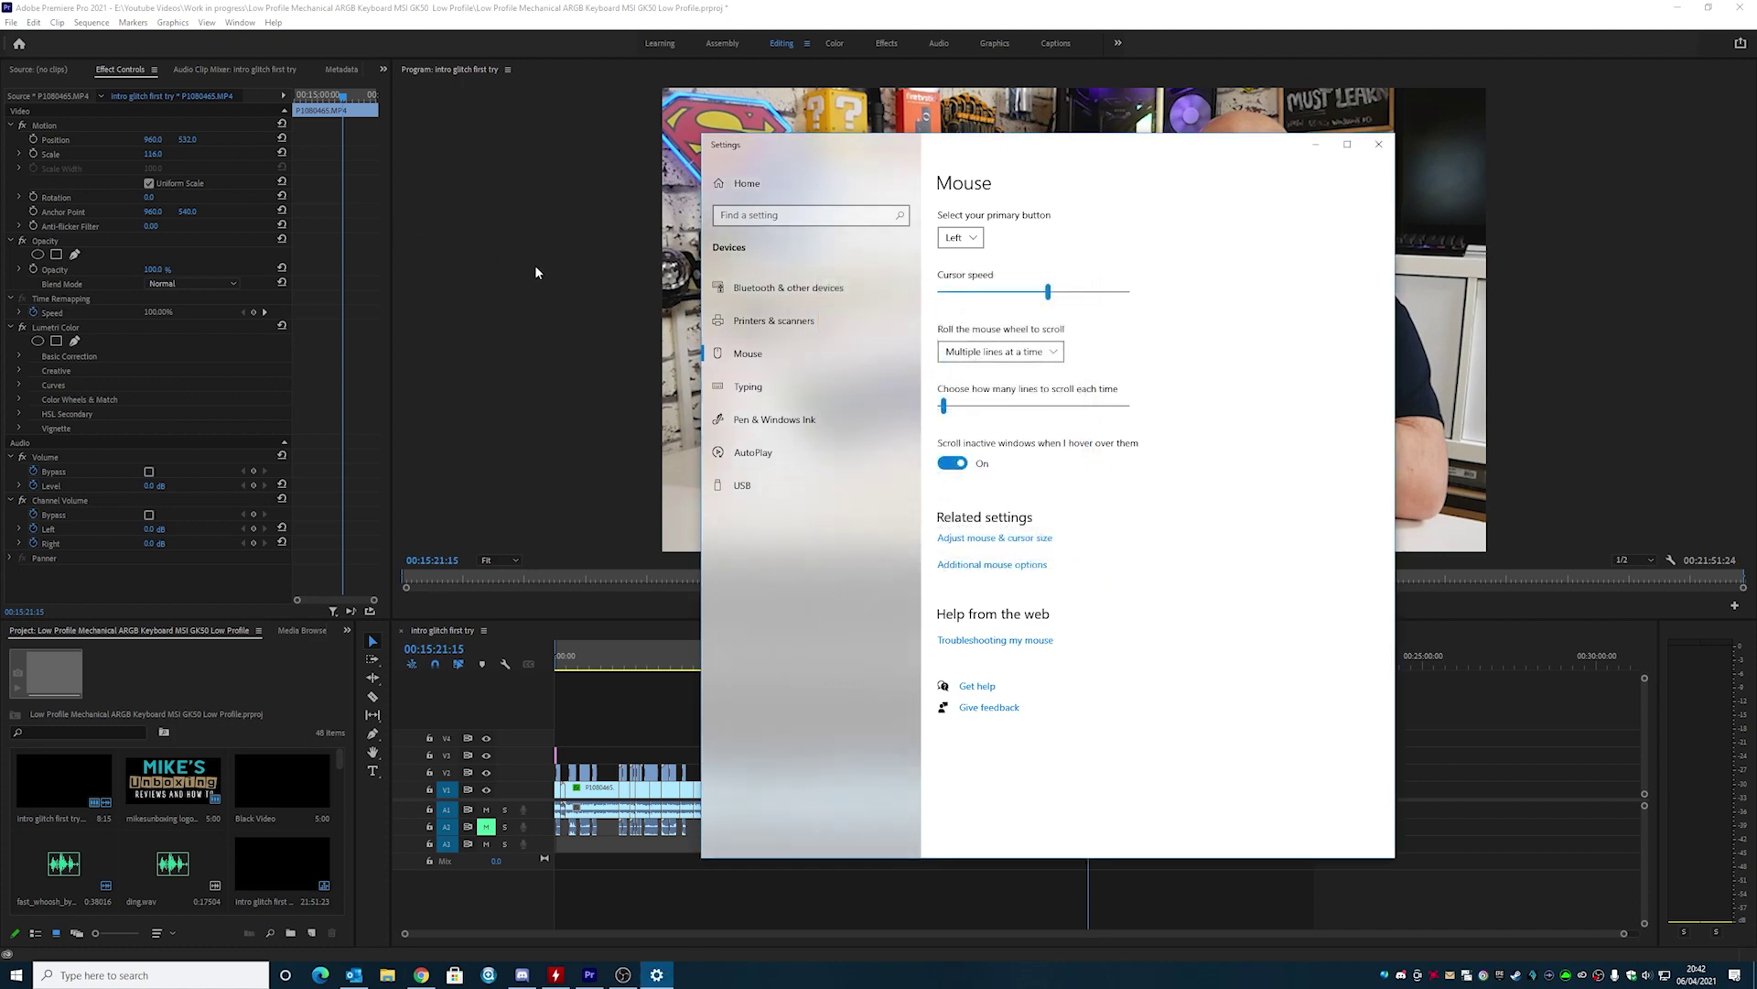
# Step: Move the playhead to 00:15:12:00 and scrub the clip's Scale up from 116
pyautogui.click(679, 380)
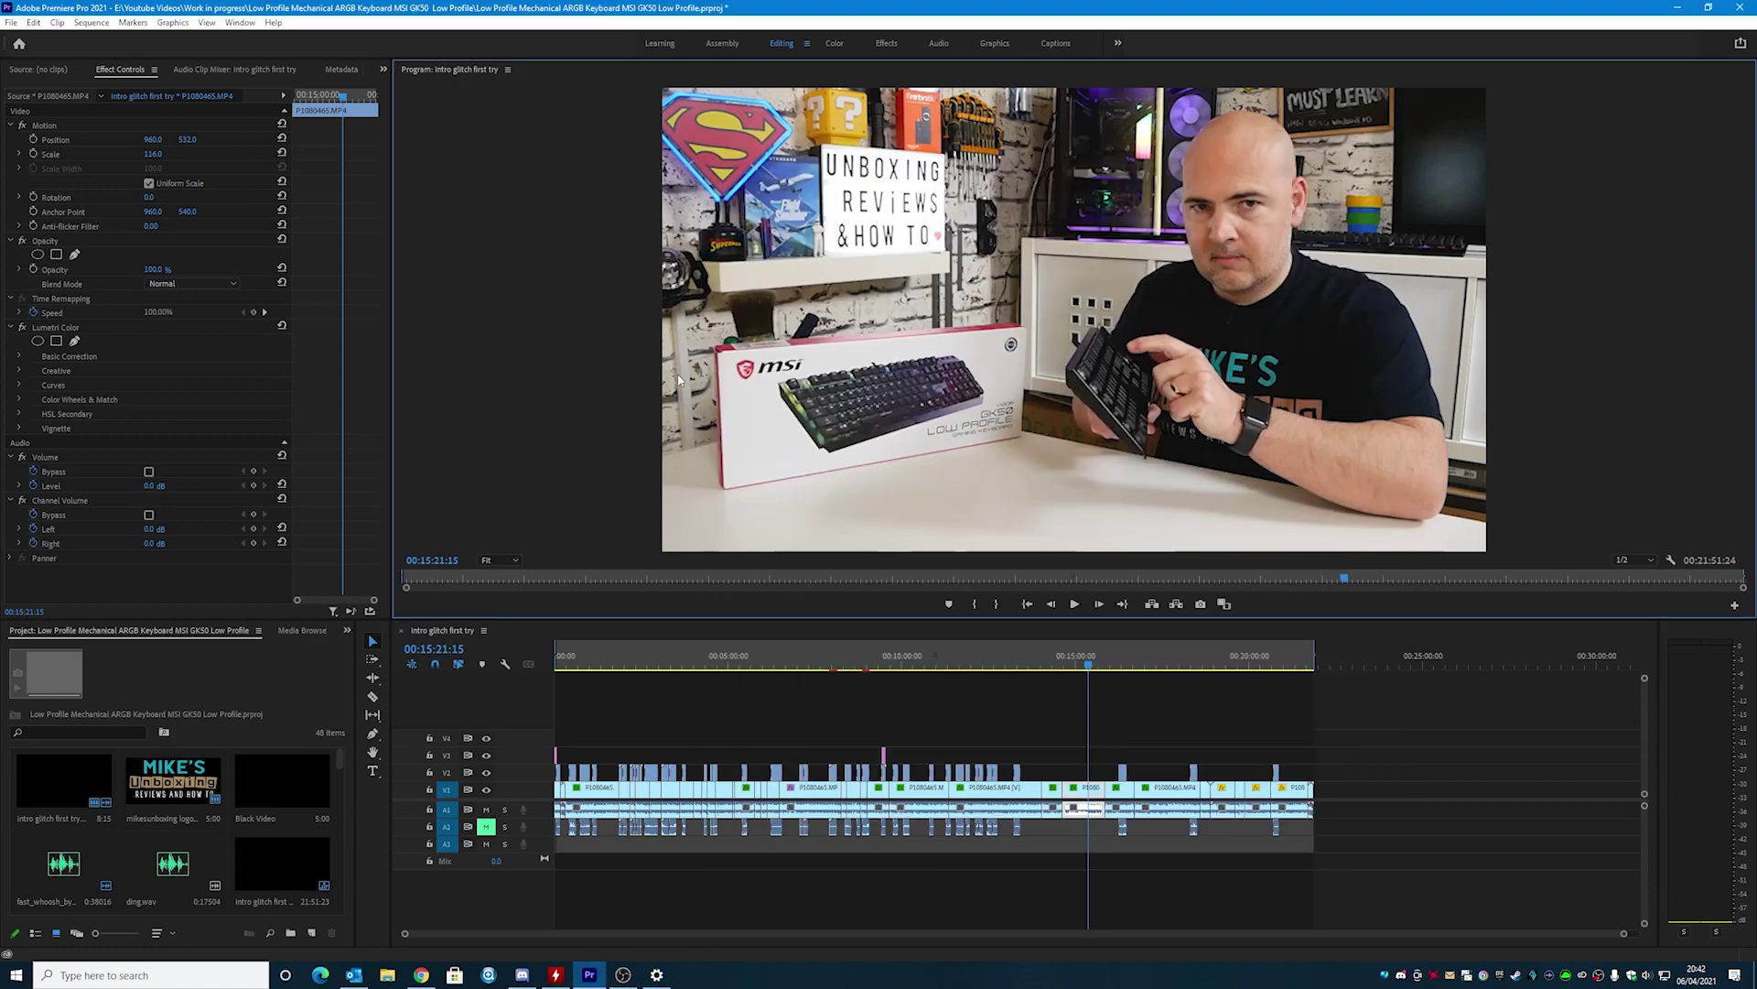
pyautogui.click(1084, 667)
pyautogui.click(167, 162)
pyautogui.moveTo(152, 154)
pyautogui.mouseDown()
pyautogui.moveTo(194, 153)
pyautogui.moveTo(170, 153)
pyautogui.mouseUp()
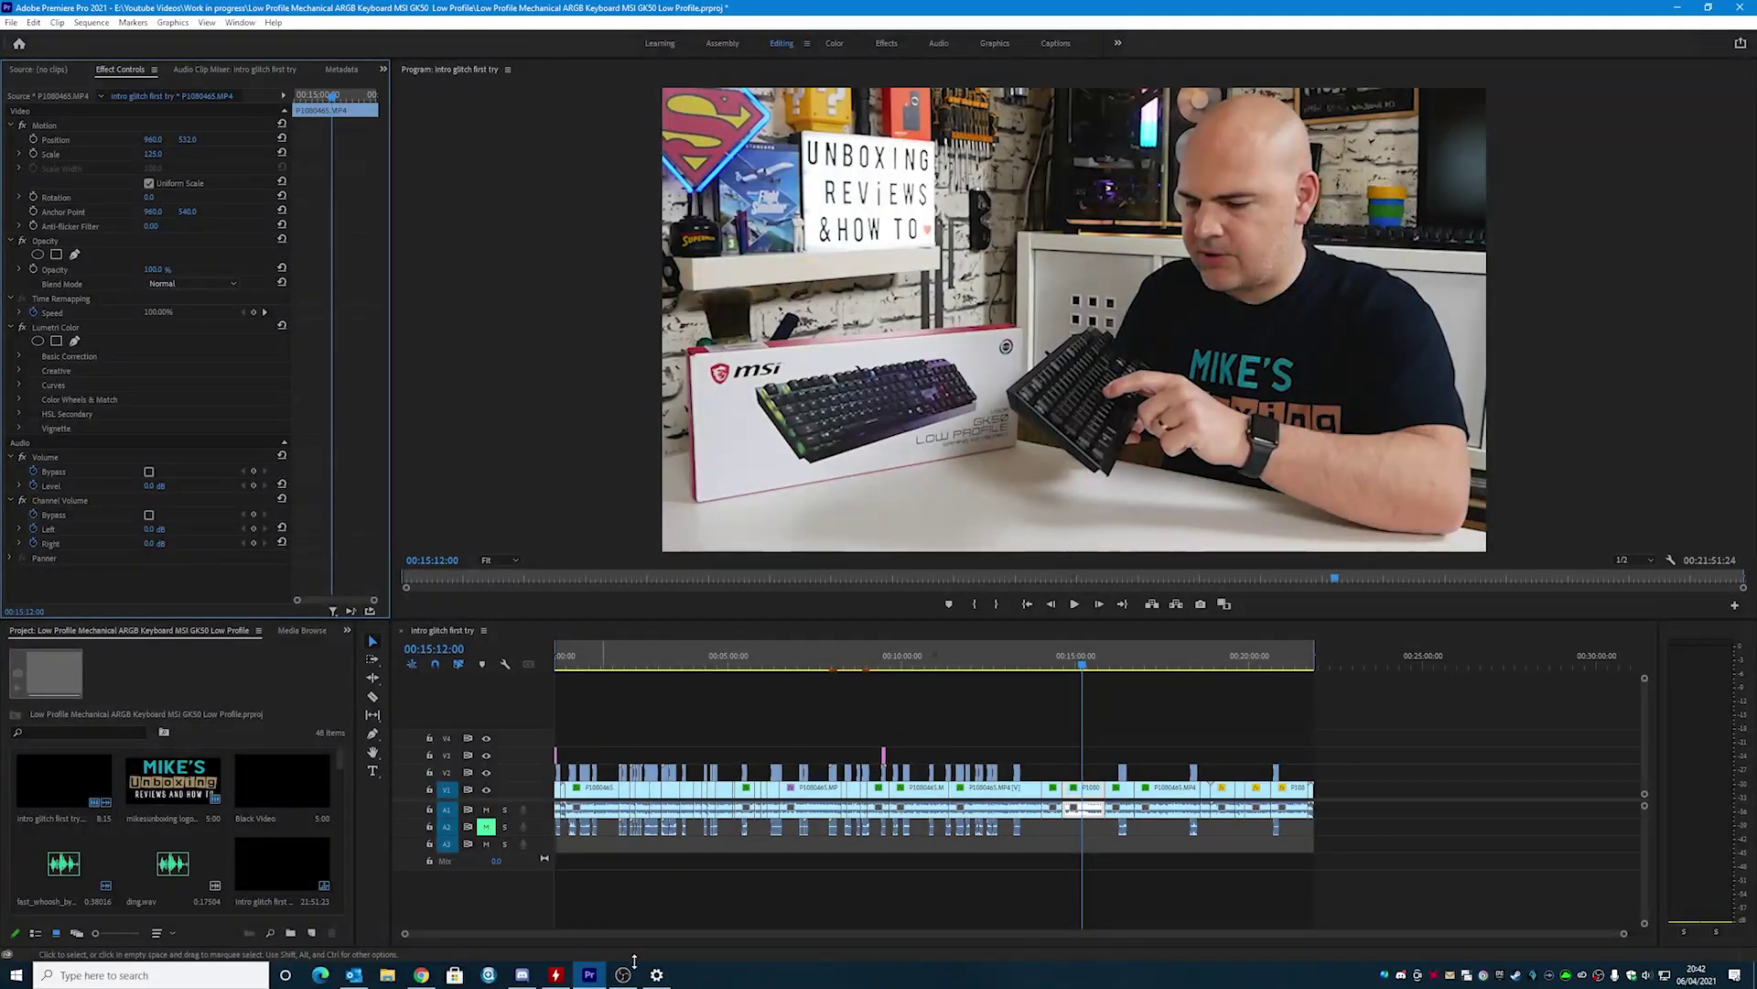
# Step: Reopen Pointer Options and reapply the settings with Enhance pointer precision left off
pyautogui.click(657, 974)
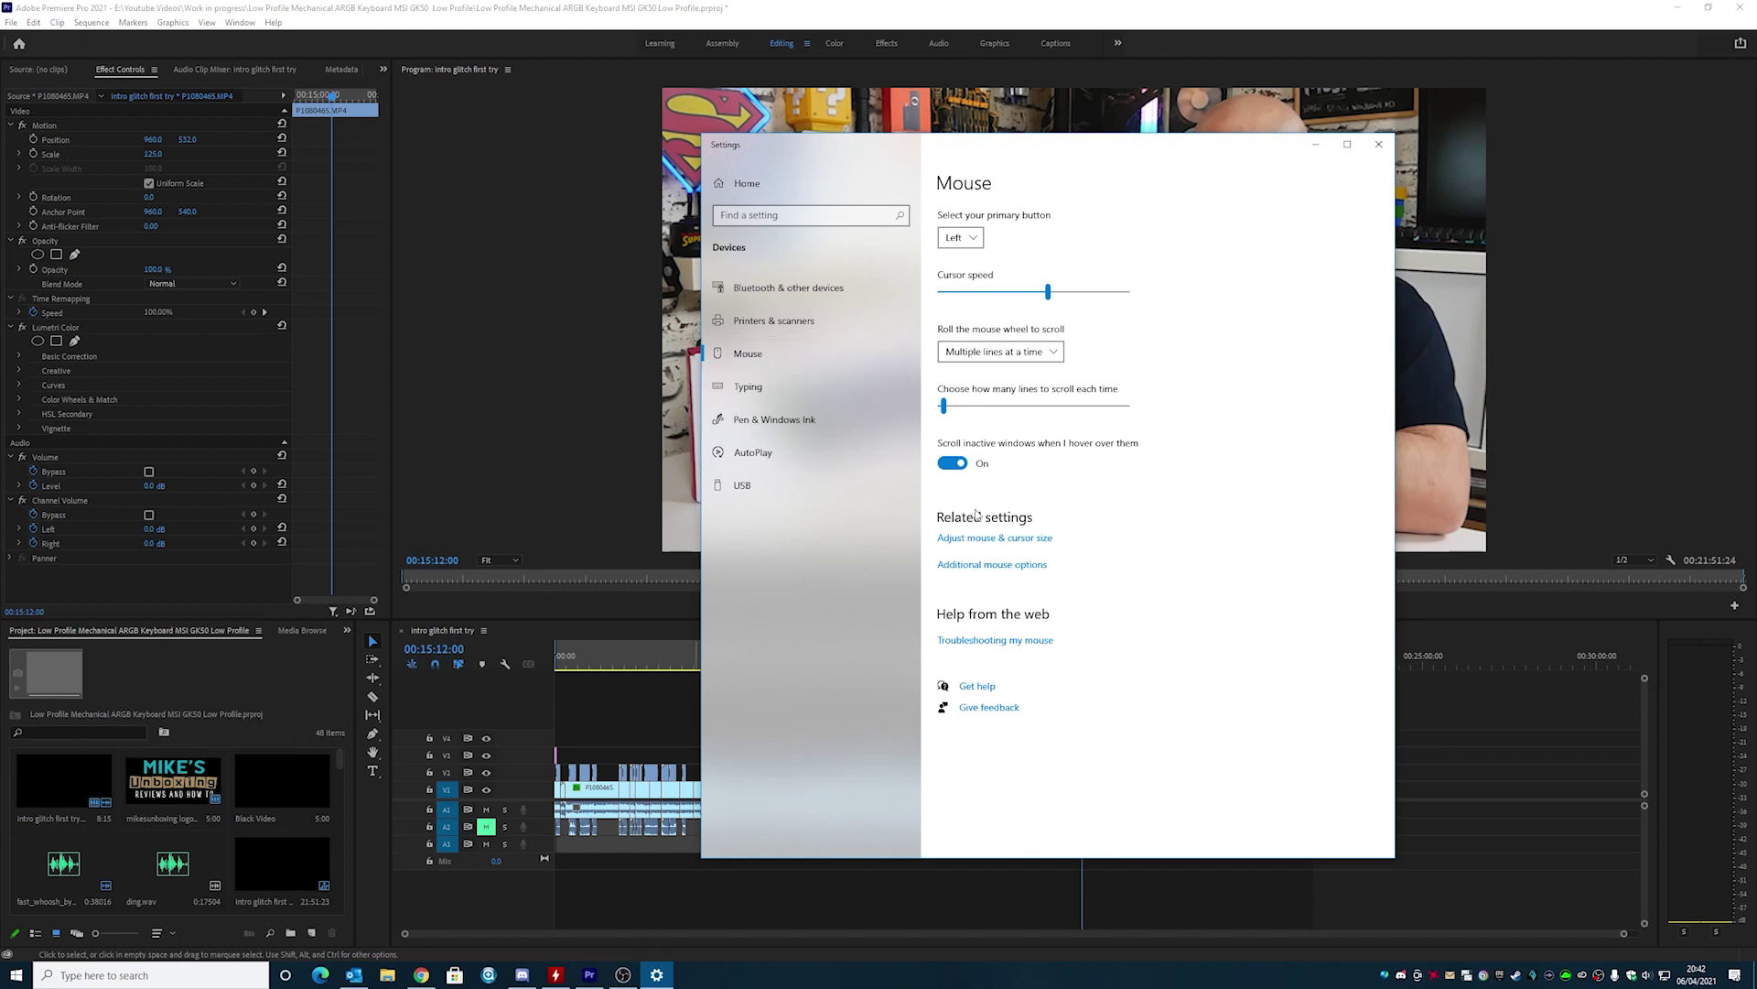
pyautogui.click(961, 565)
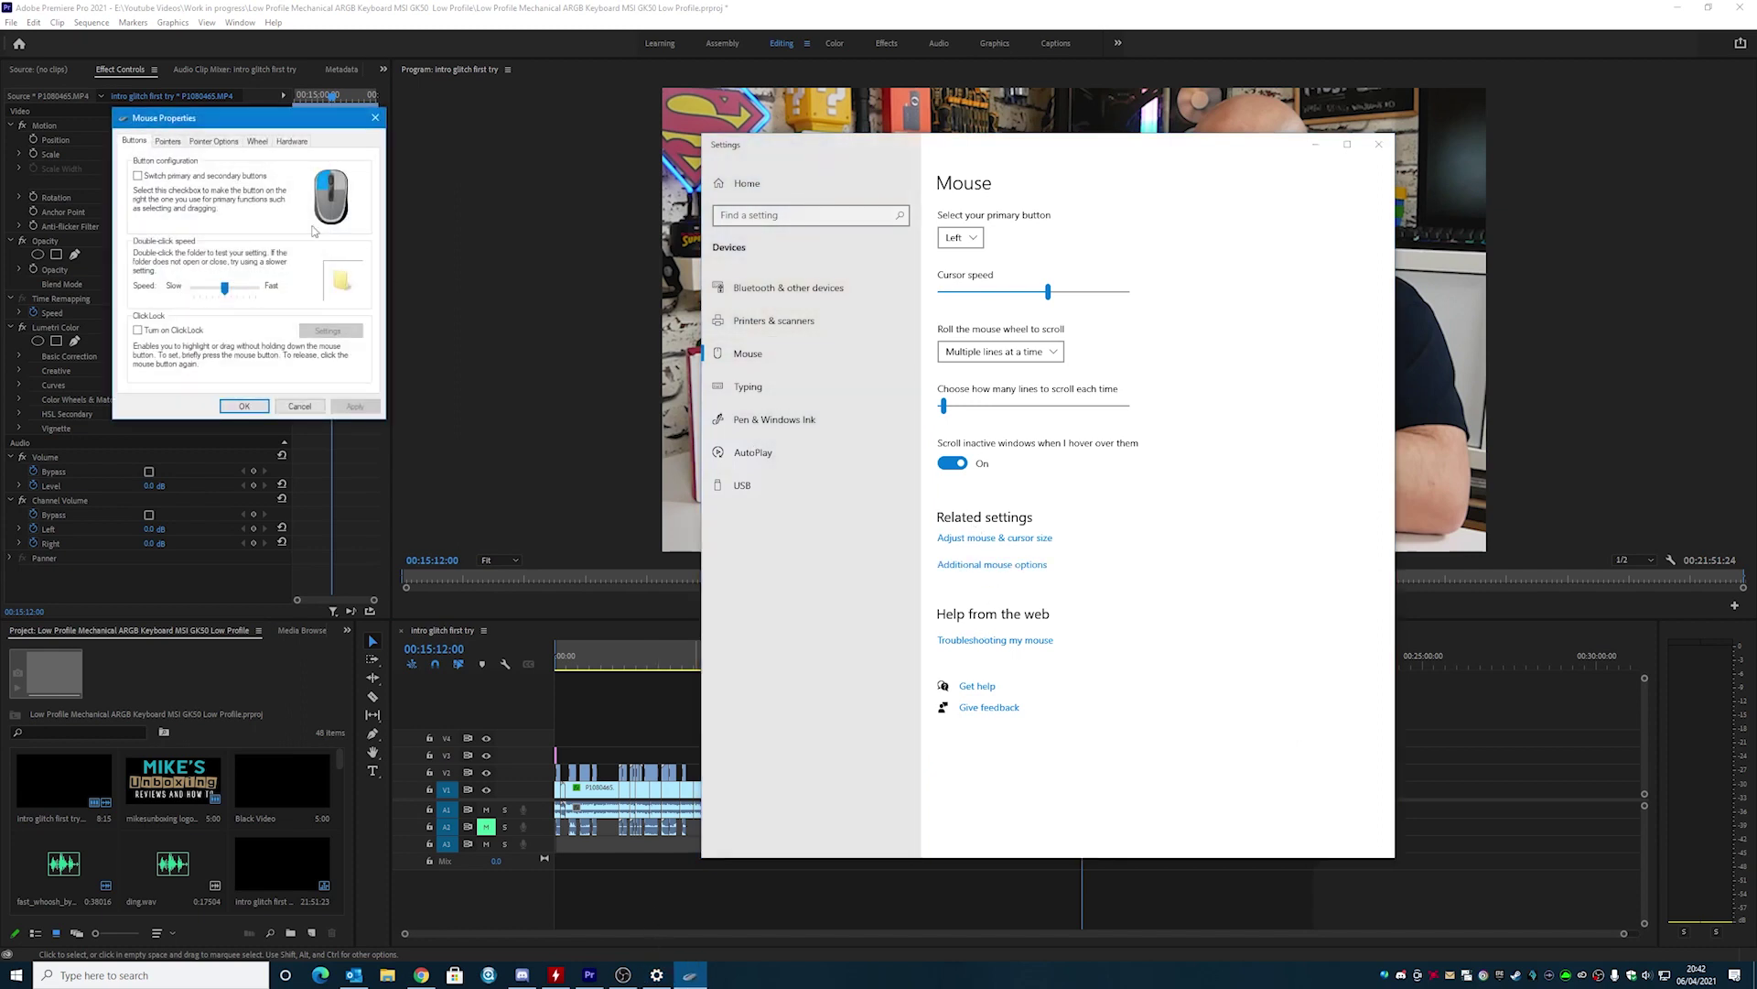
pyautogui.click(221, 143)
pyautogui.moveTo(229, 118); pyautogui.dragTo(975, 289)
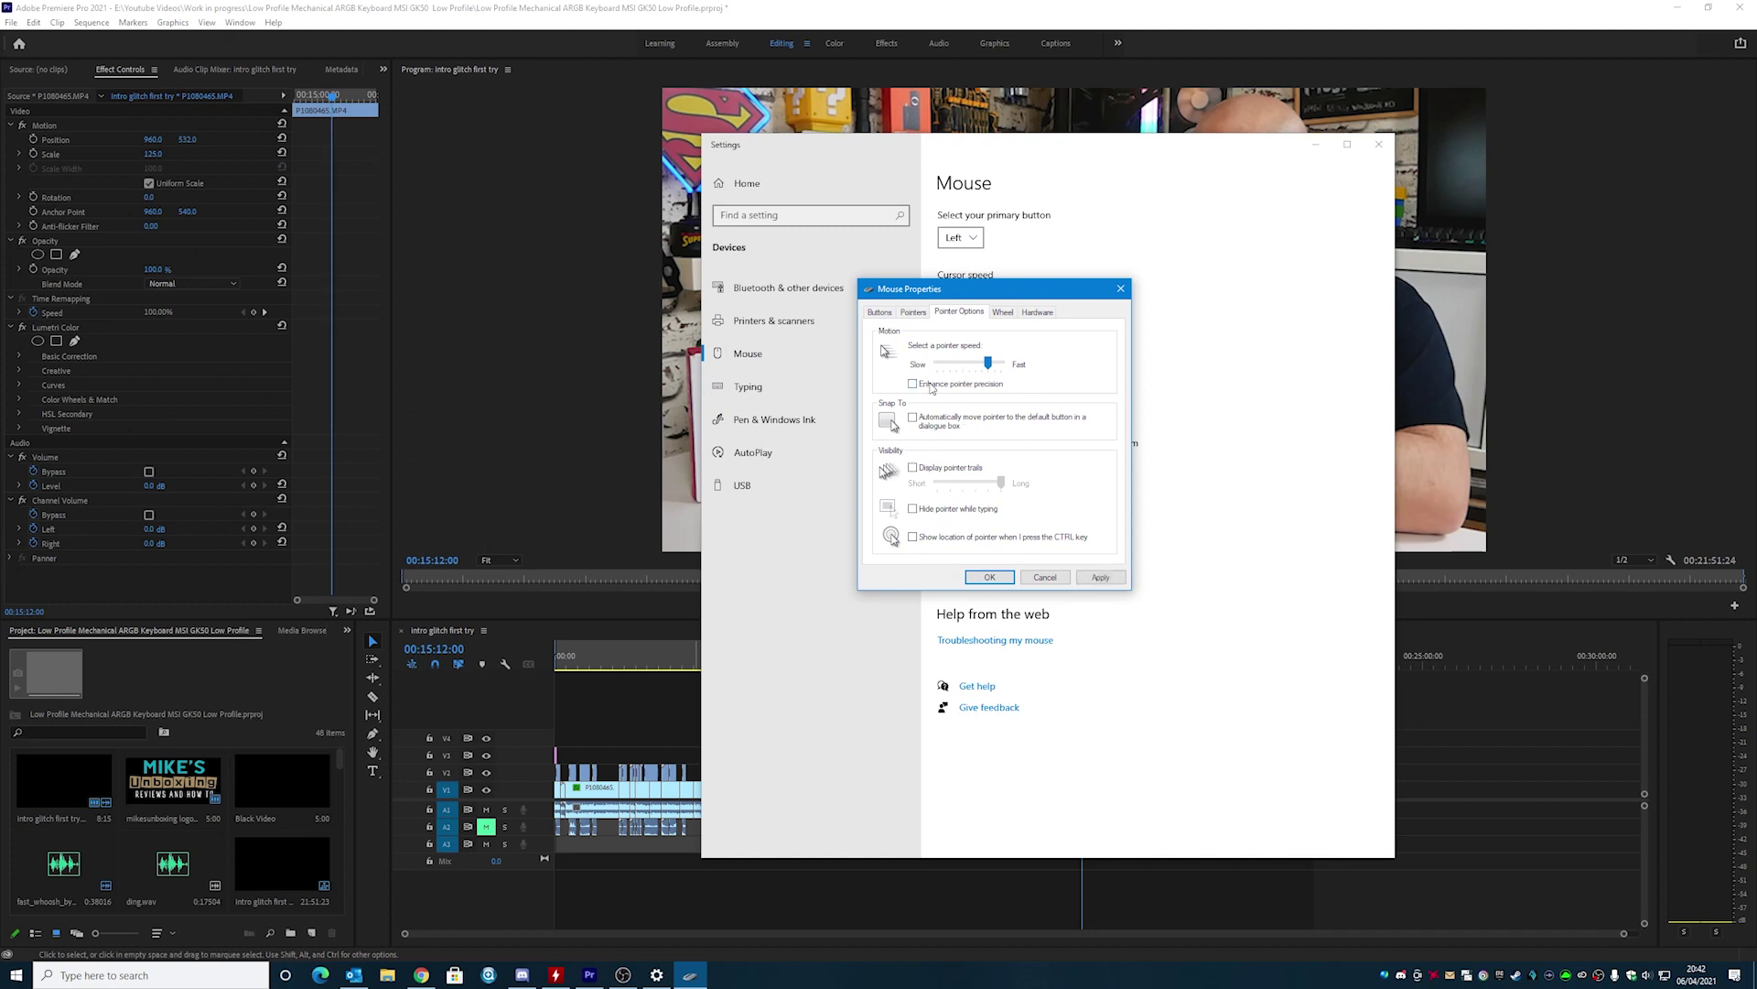
pyautogui.click(1102, 577)
pyautogui.click(998, 576)
# Step: Reframe the keyboard clip by scrubbing its Scale (about 122, then 110) and vertical Position
pyautogui.click(524, 269)
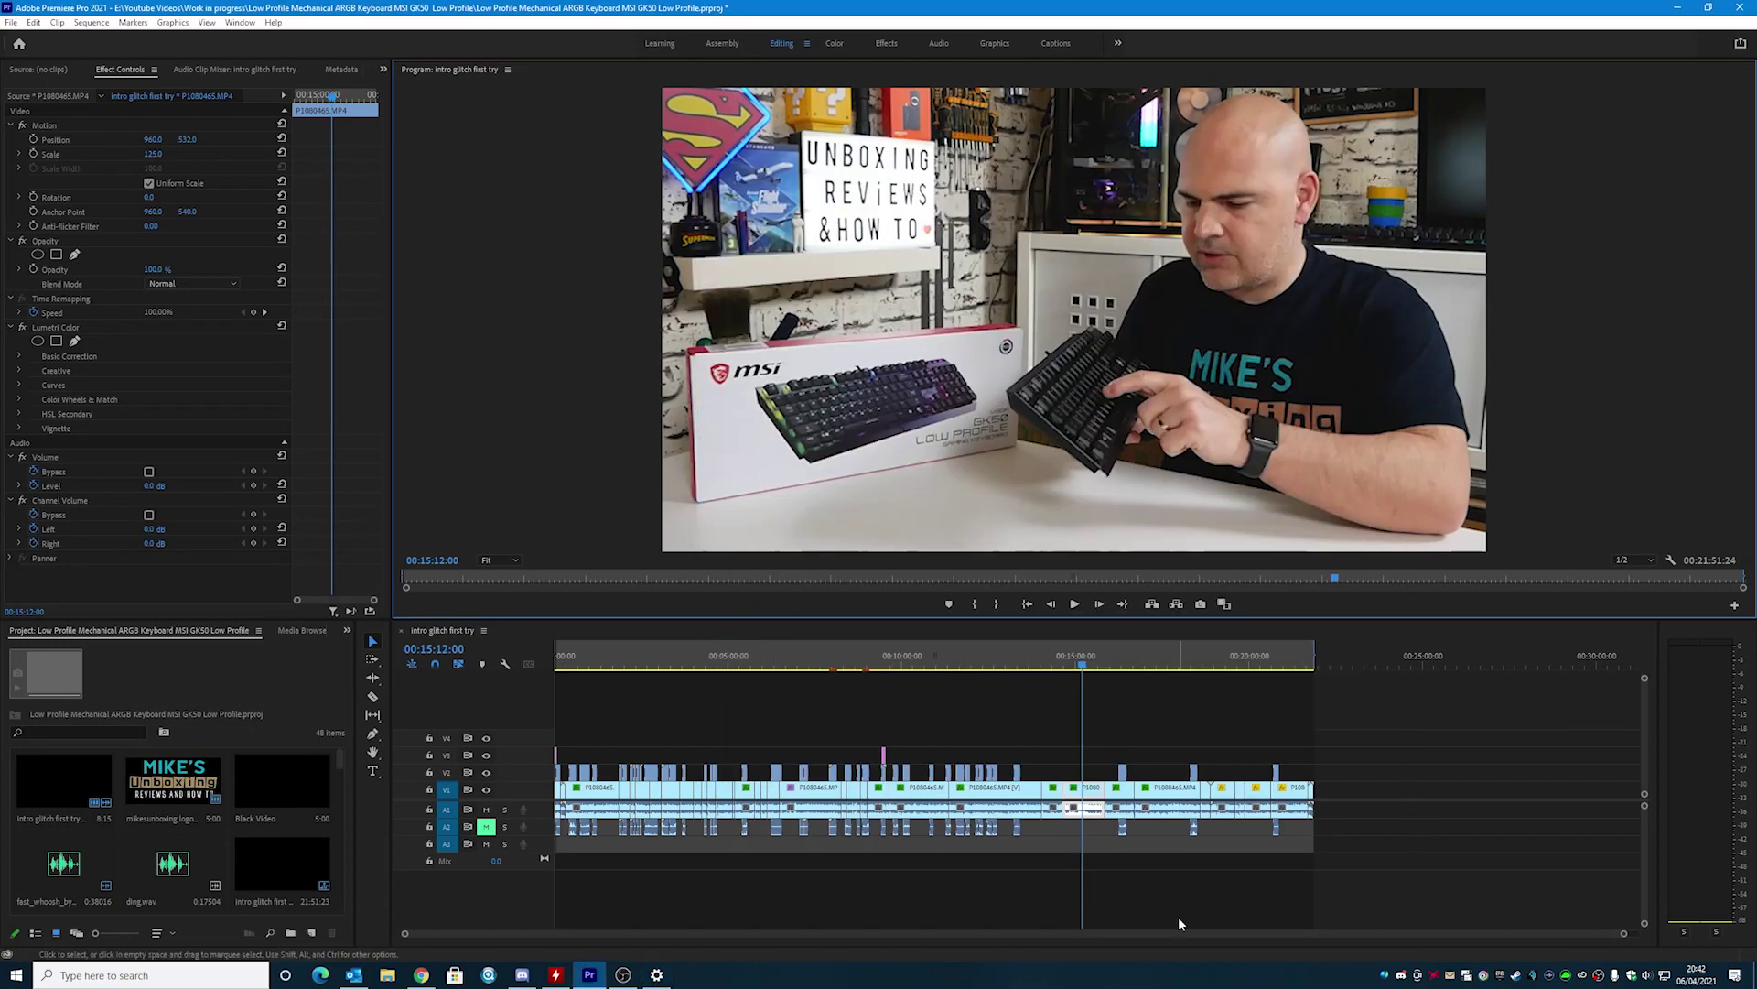
pyautogui.click(1089, 789)
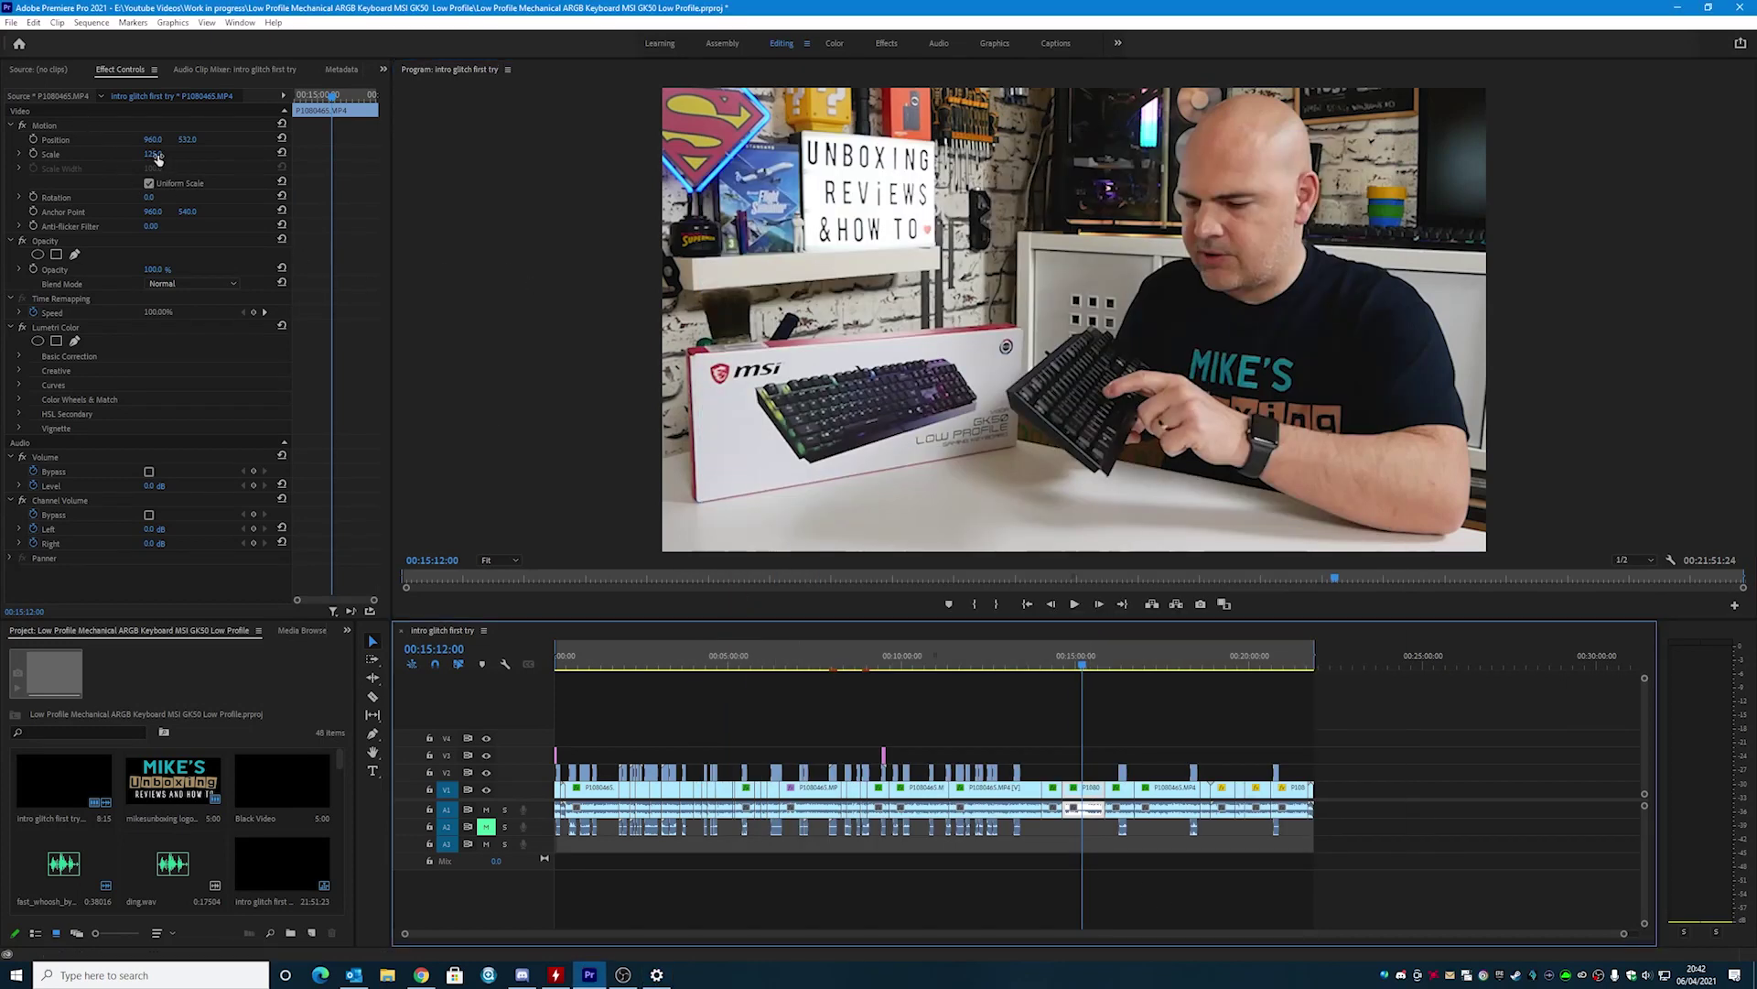
pyautogui.moveTo(155, 158)
pyautogui.mouseDown()
pyautogui.moveTo(192, 158)
pyautogui.moveTo(119, 157)
pyautogui.moveTo(211, 157)
pyautogui.moveTo(55, 158)
pyautogui.moveTo(239, 158)
pyautogui.moveTo(165, 140)
pyautogui.mouseUp()
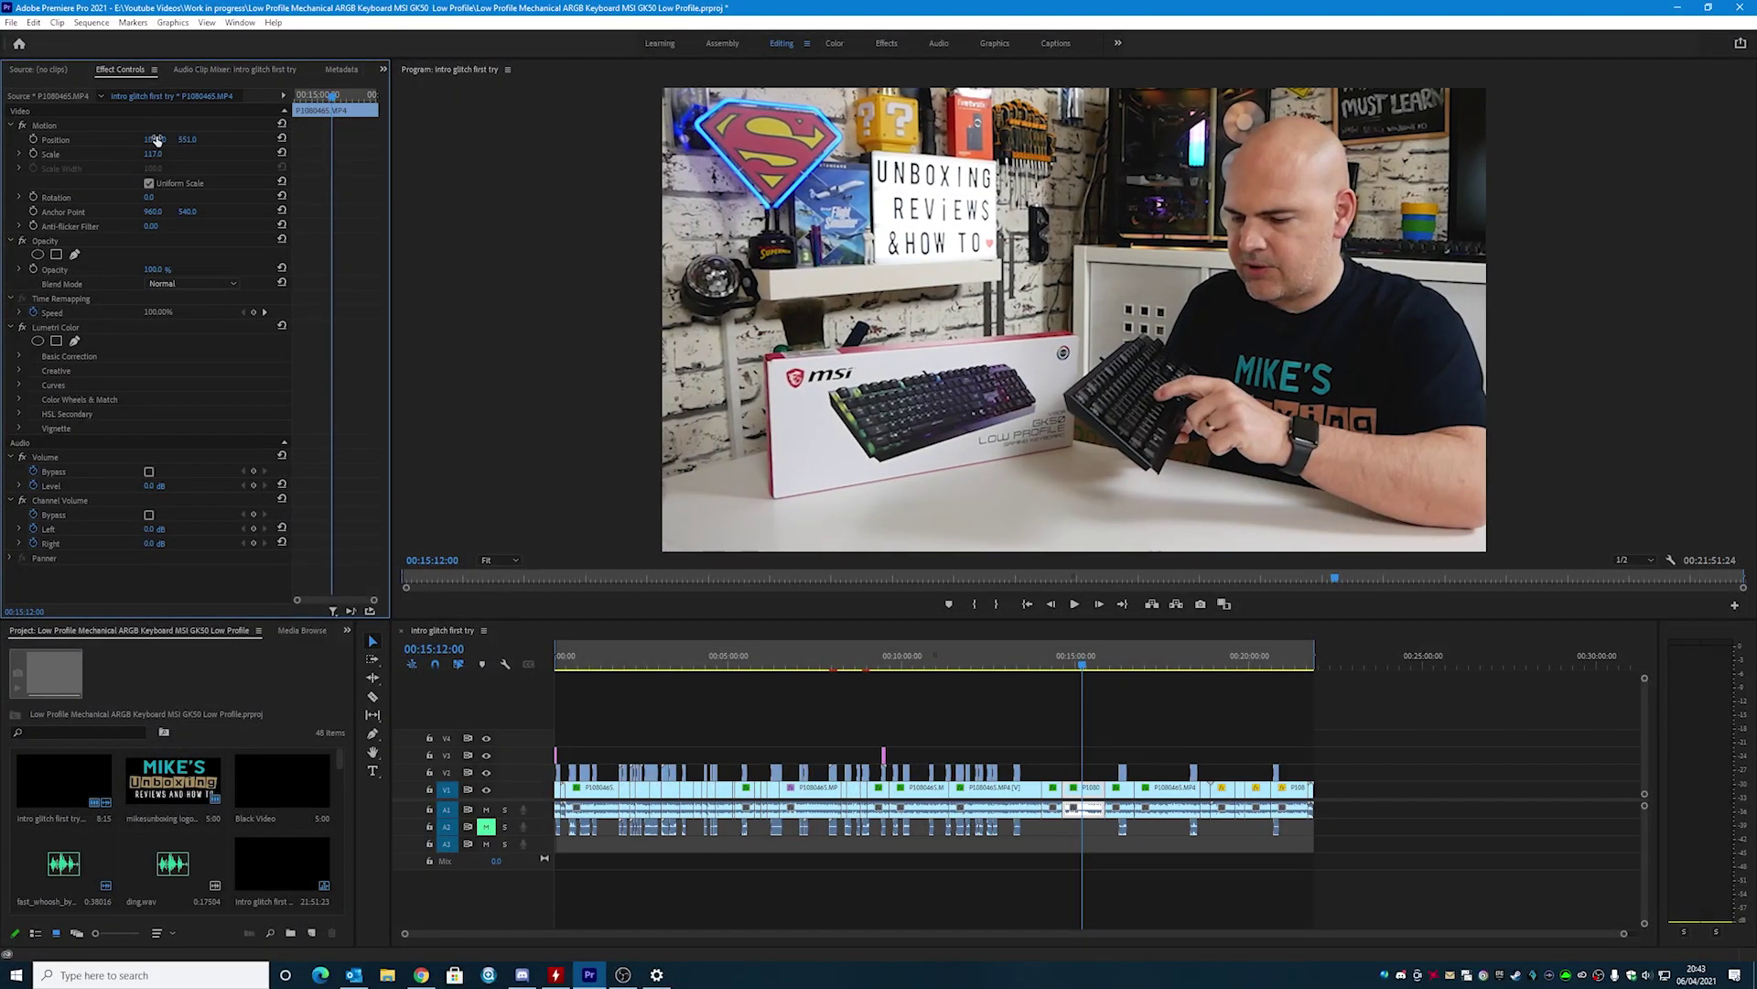
pyautogui.moveTo(187, 140); pyautogui.dragTo(151, 154)
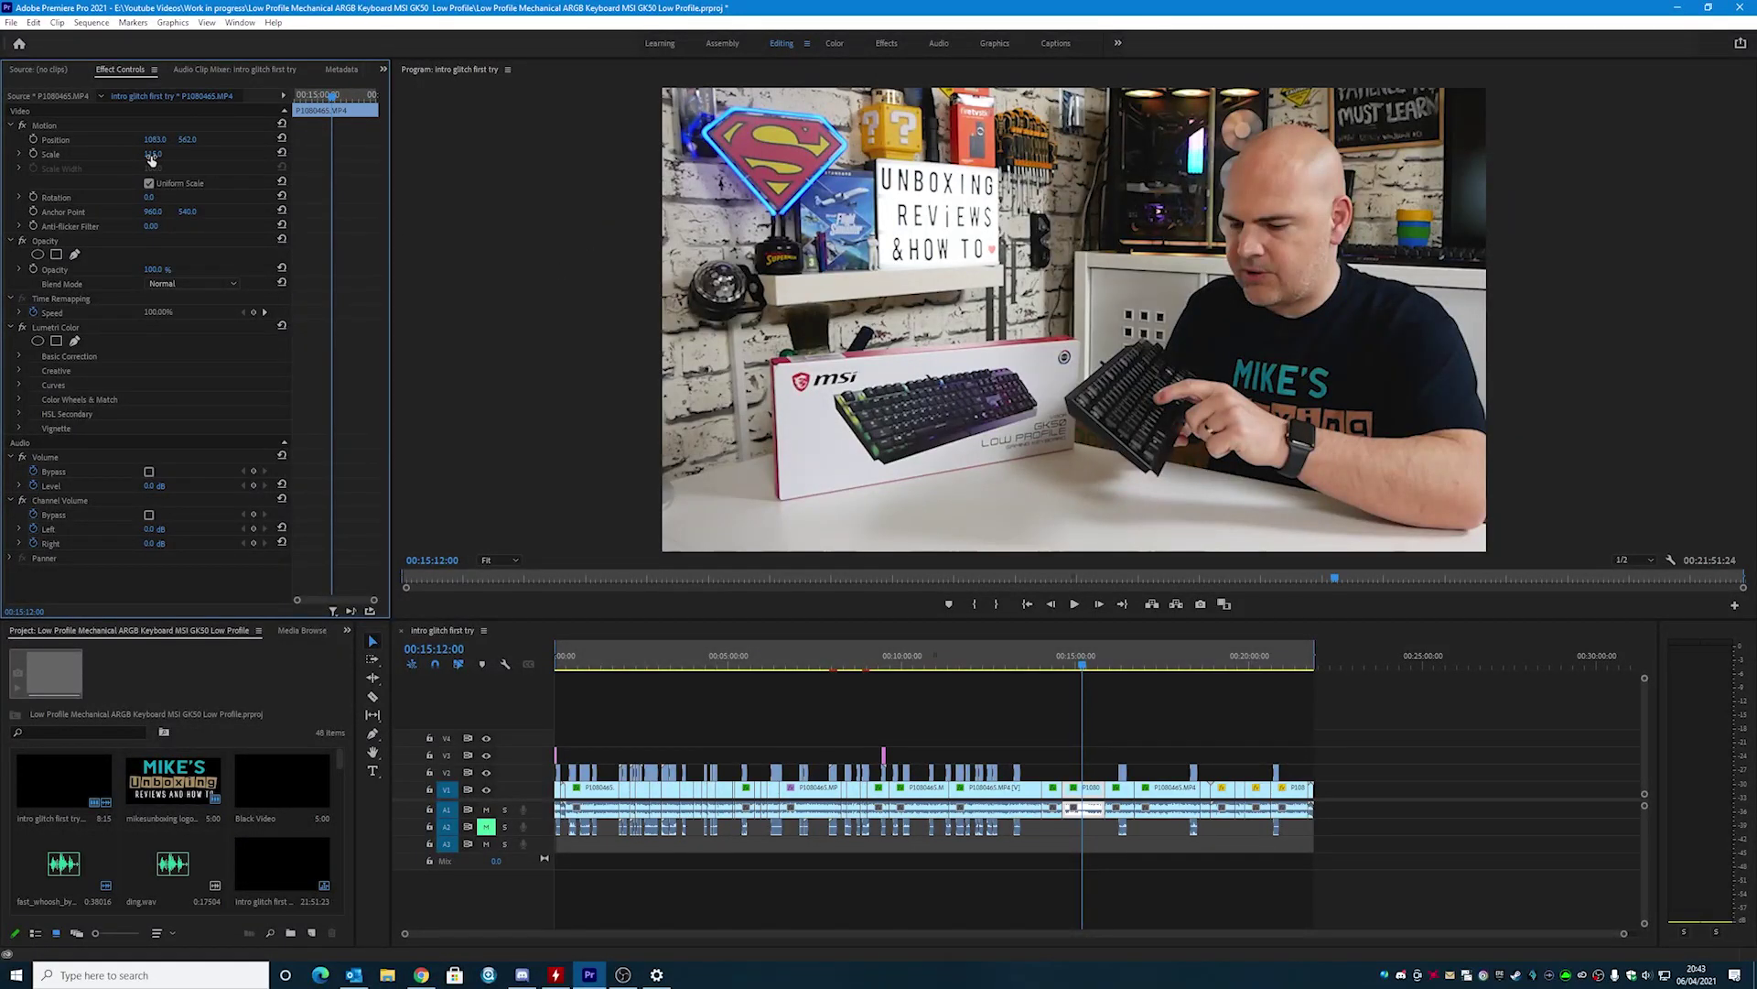
pyautogui.moveTo(153, 154); pyautogui.dragTo(150, 154)
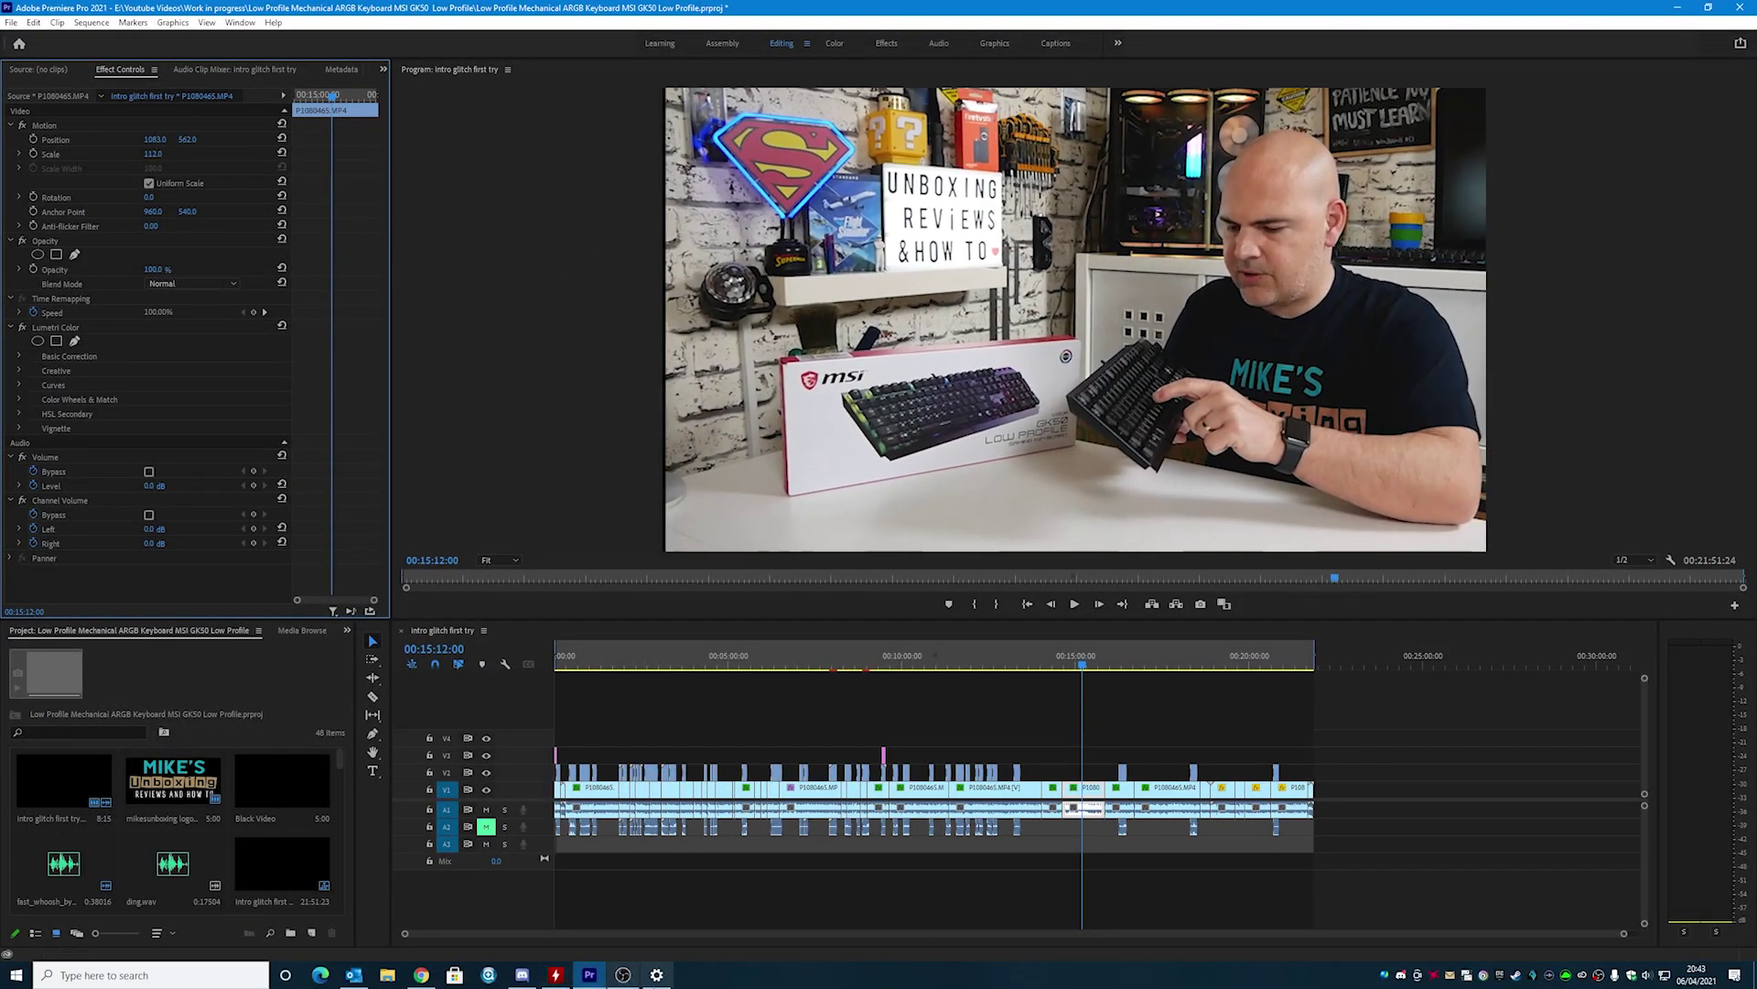
# Step: Nudge the pointer speed slider slightly slower in Pointer Options and apply it
pyautogui.hotkey('alt', 'Tab')
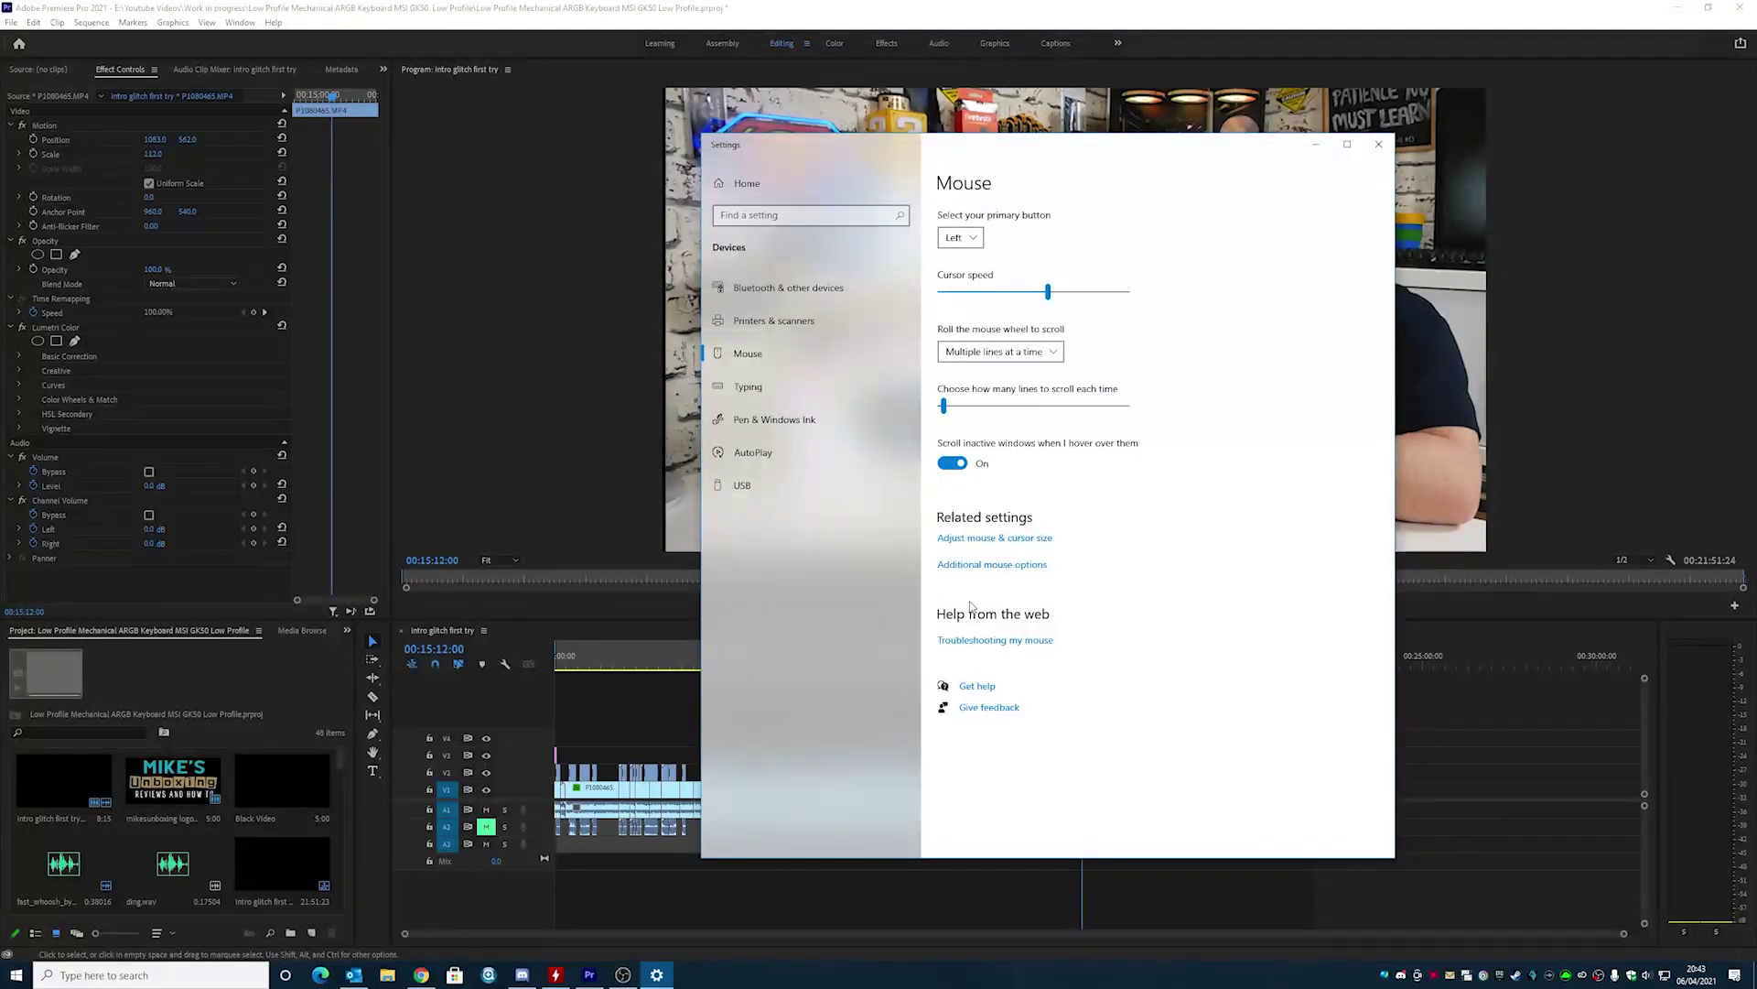
pyautogui.click(989, 565)
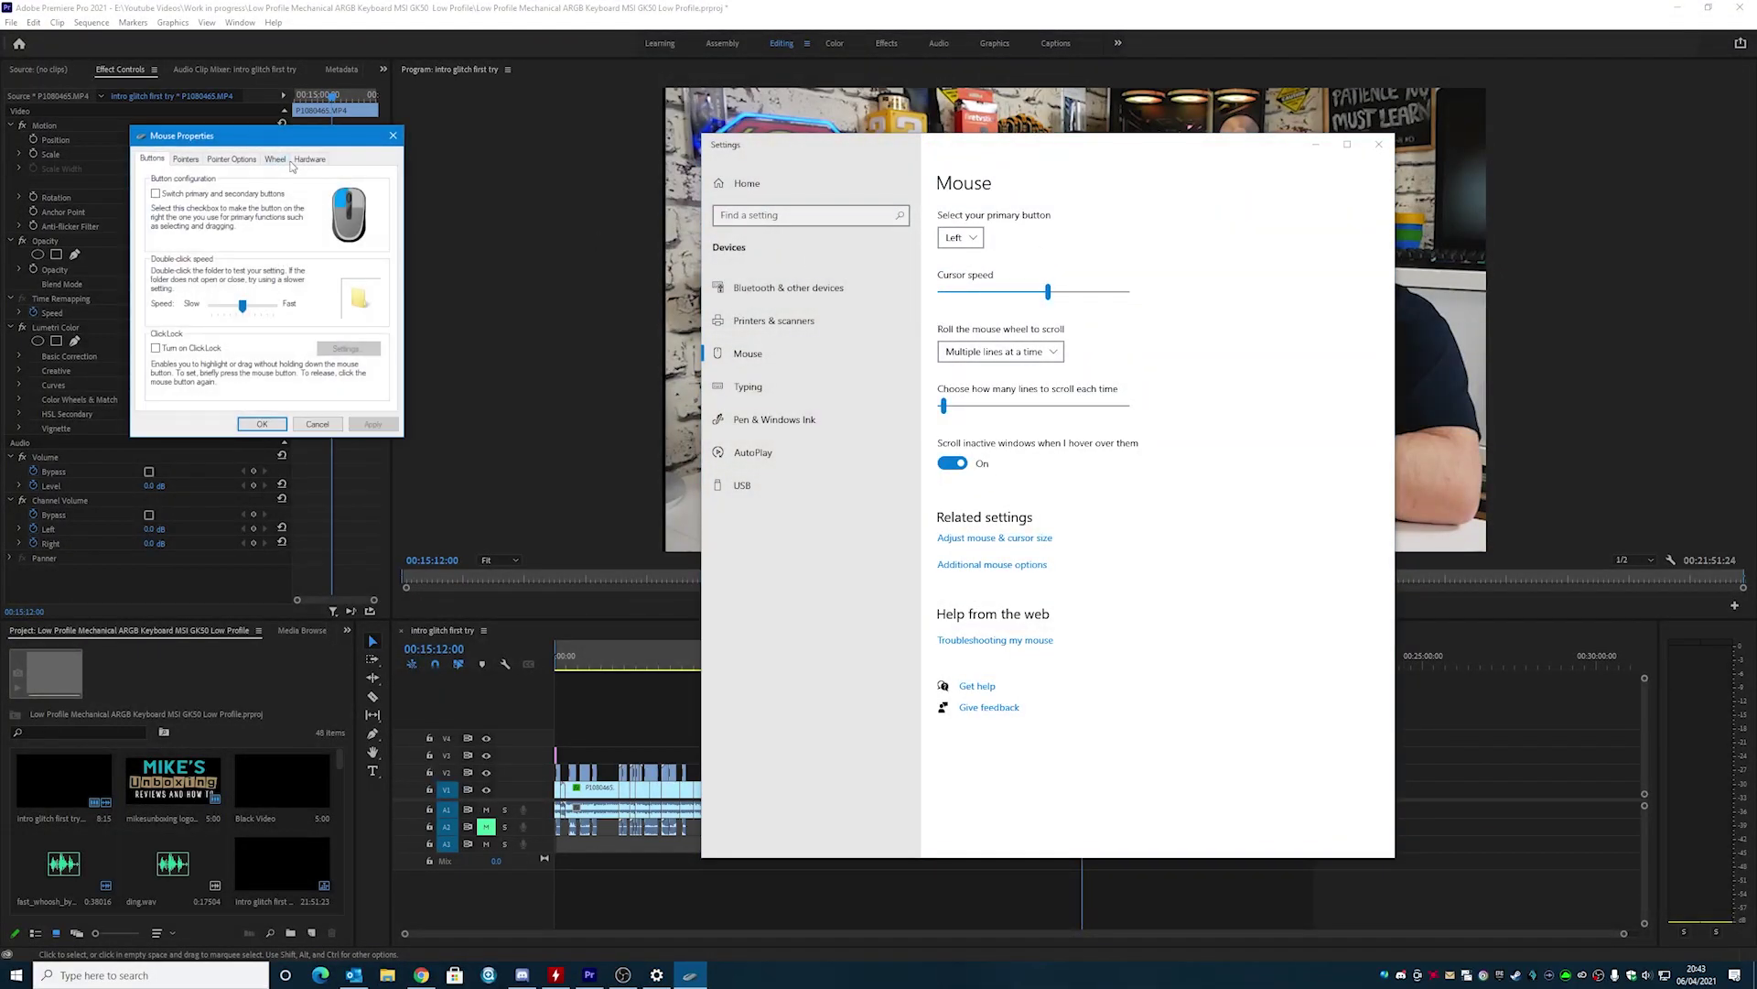
pyautogui.click(240, 163)
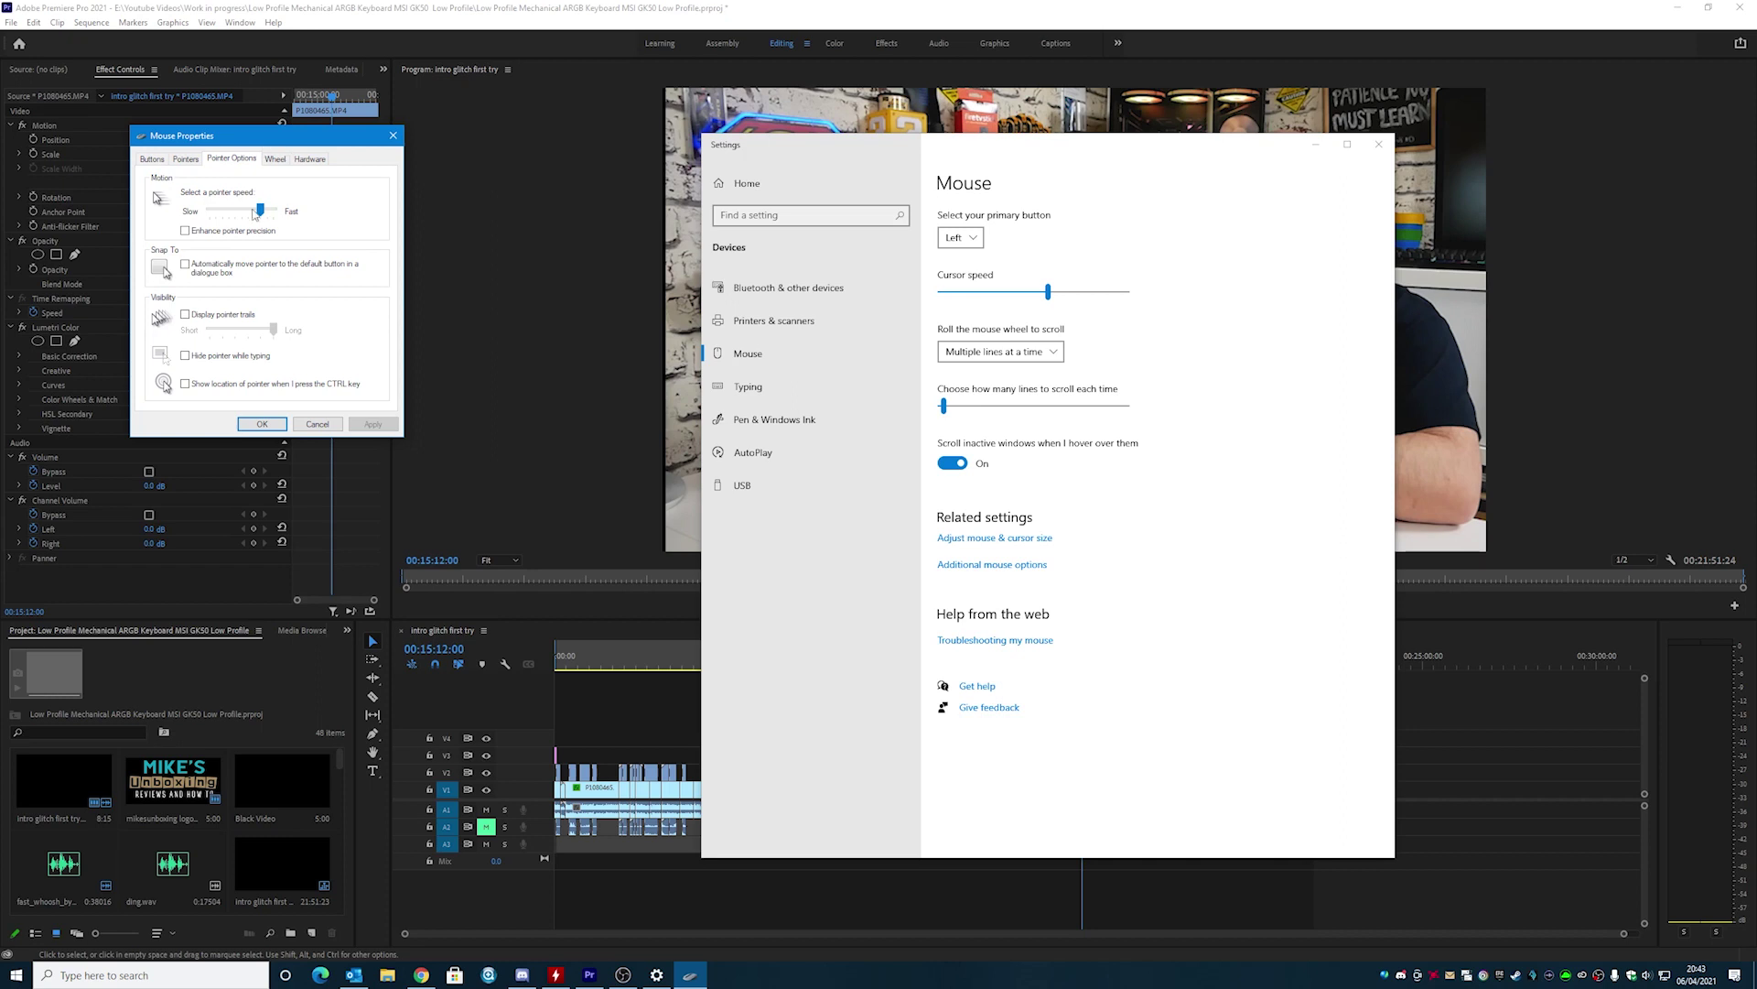
pyautogui.moveTo(260, 210); pyautogui.dragTo(253, 210)
pyautogui.click(374, 424)
pyautogui.click(262, 425)
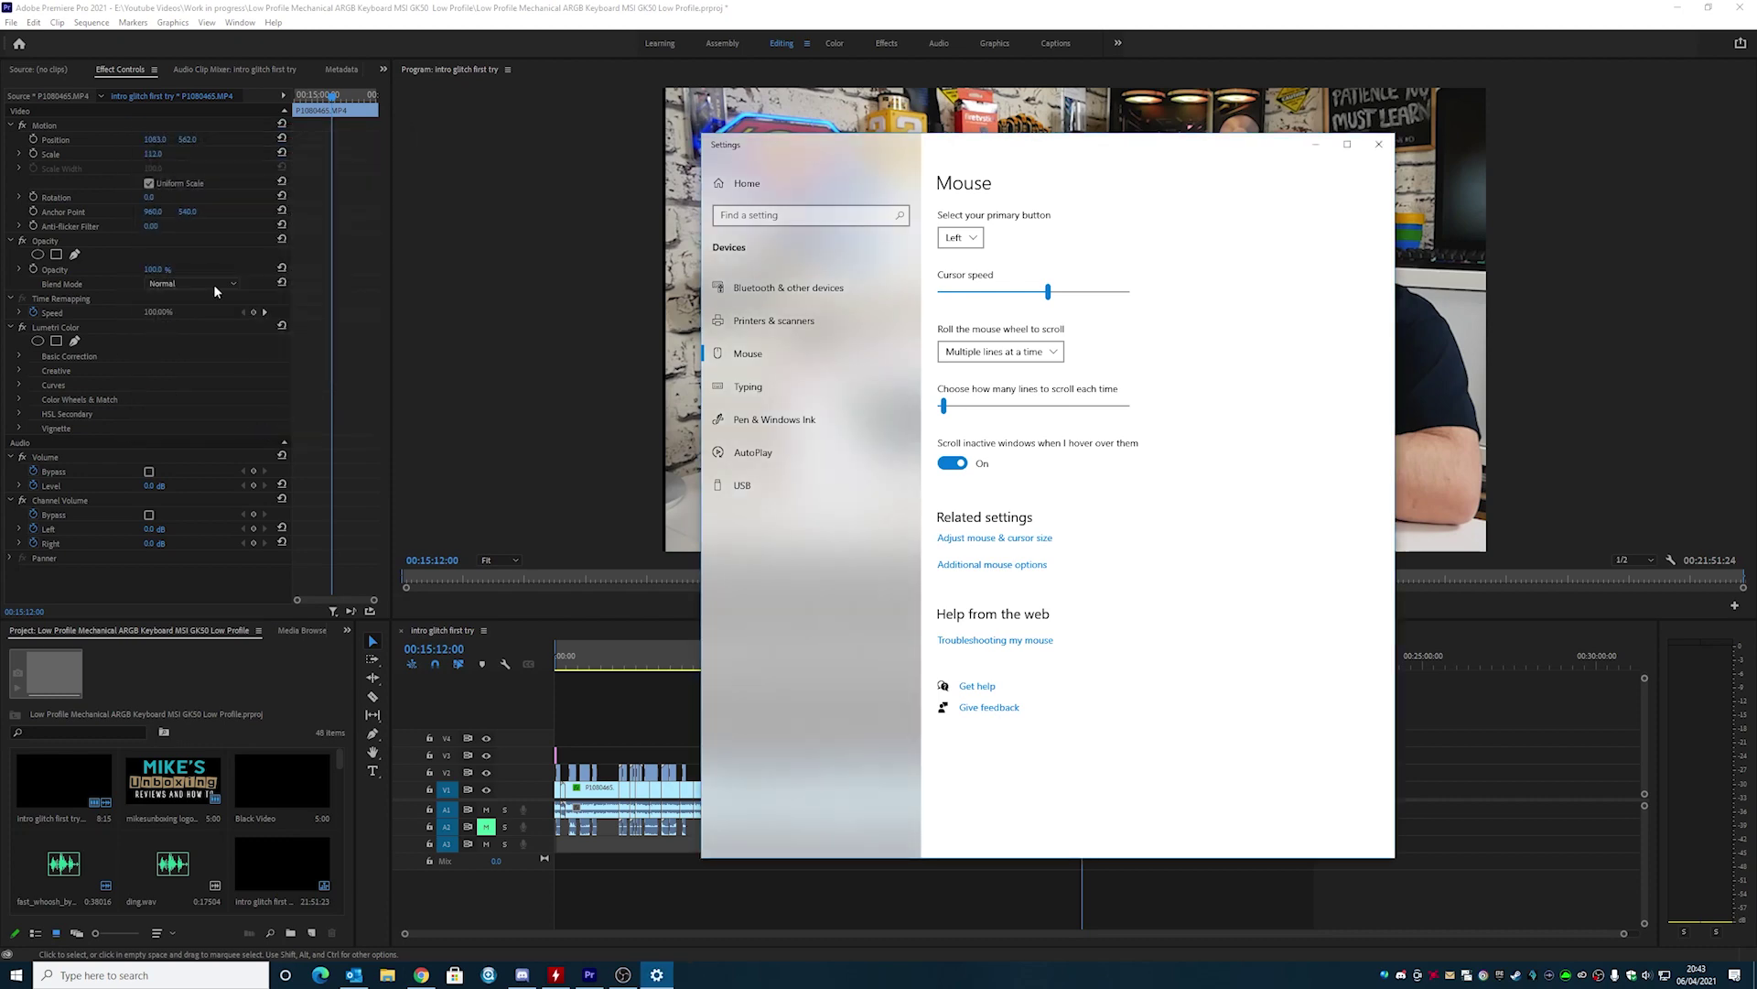
pyautogui.click(151, 158)
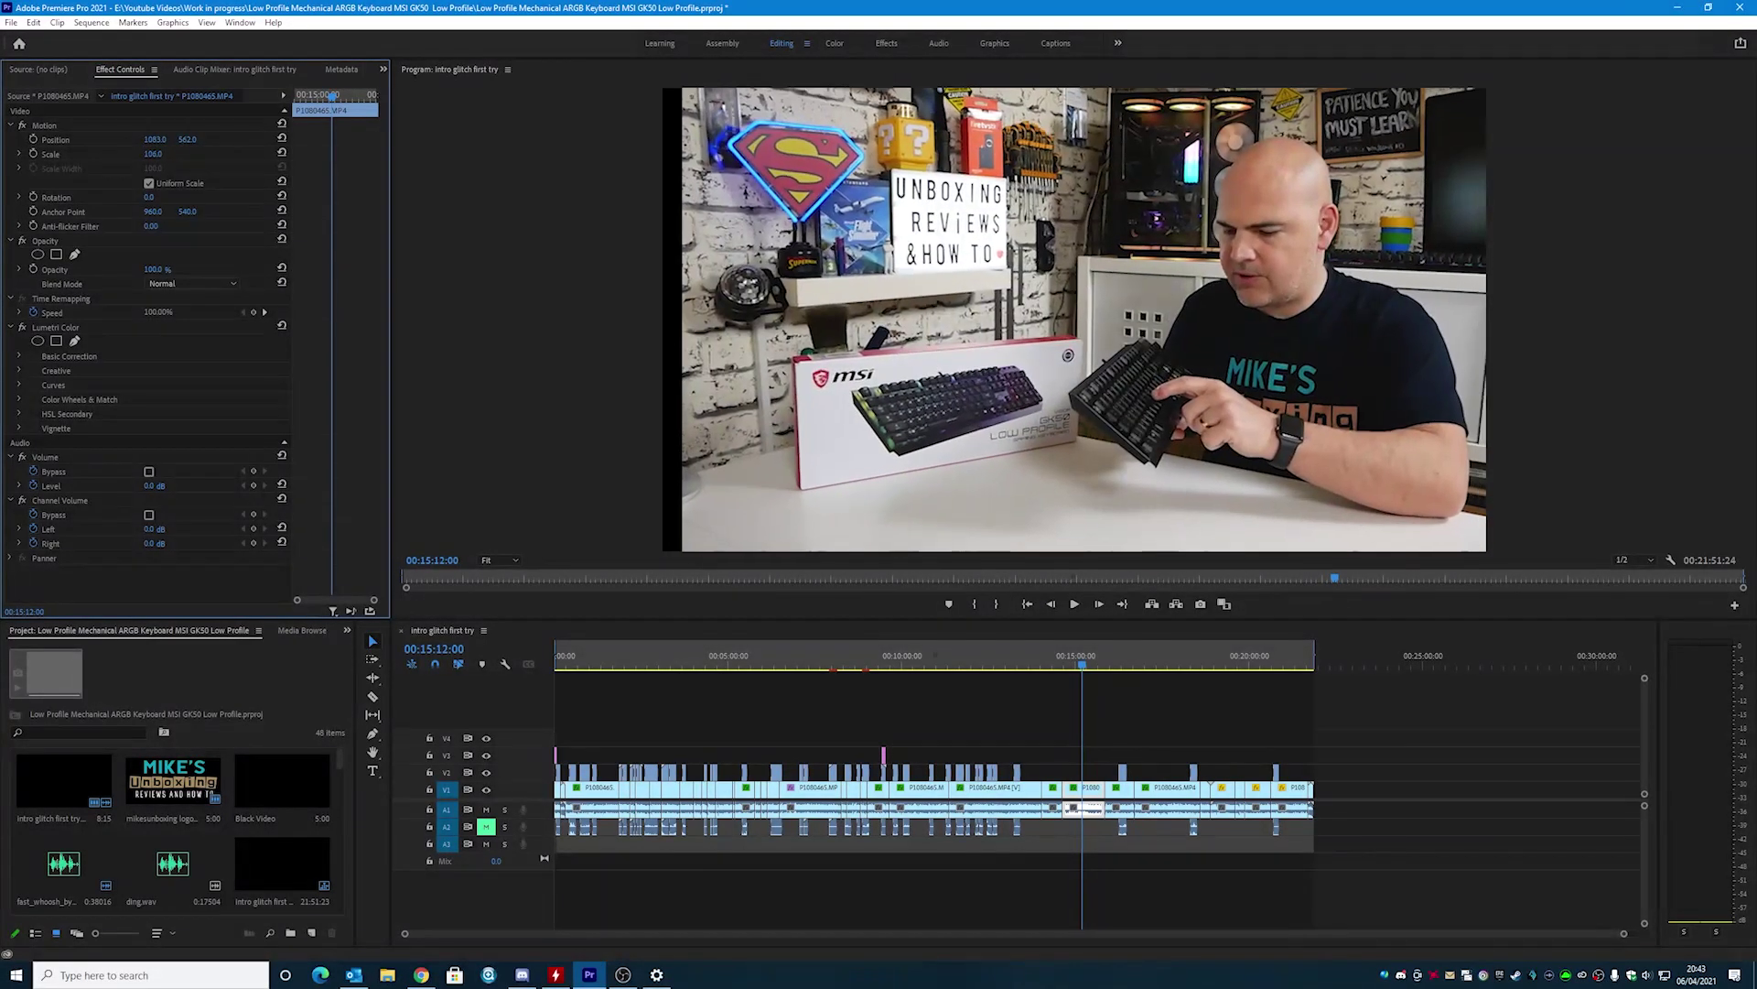
# Step: Drag the keyboard clip's Scale from 109 to roughly 124 in Effect Controls
pyautogui.moveTo(163, 155); pyautogui.dragTo(177, 154)
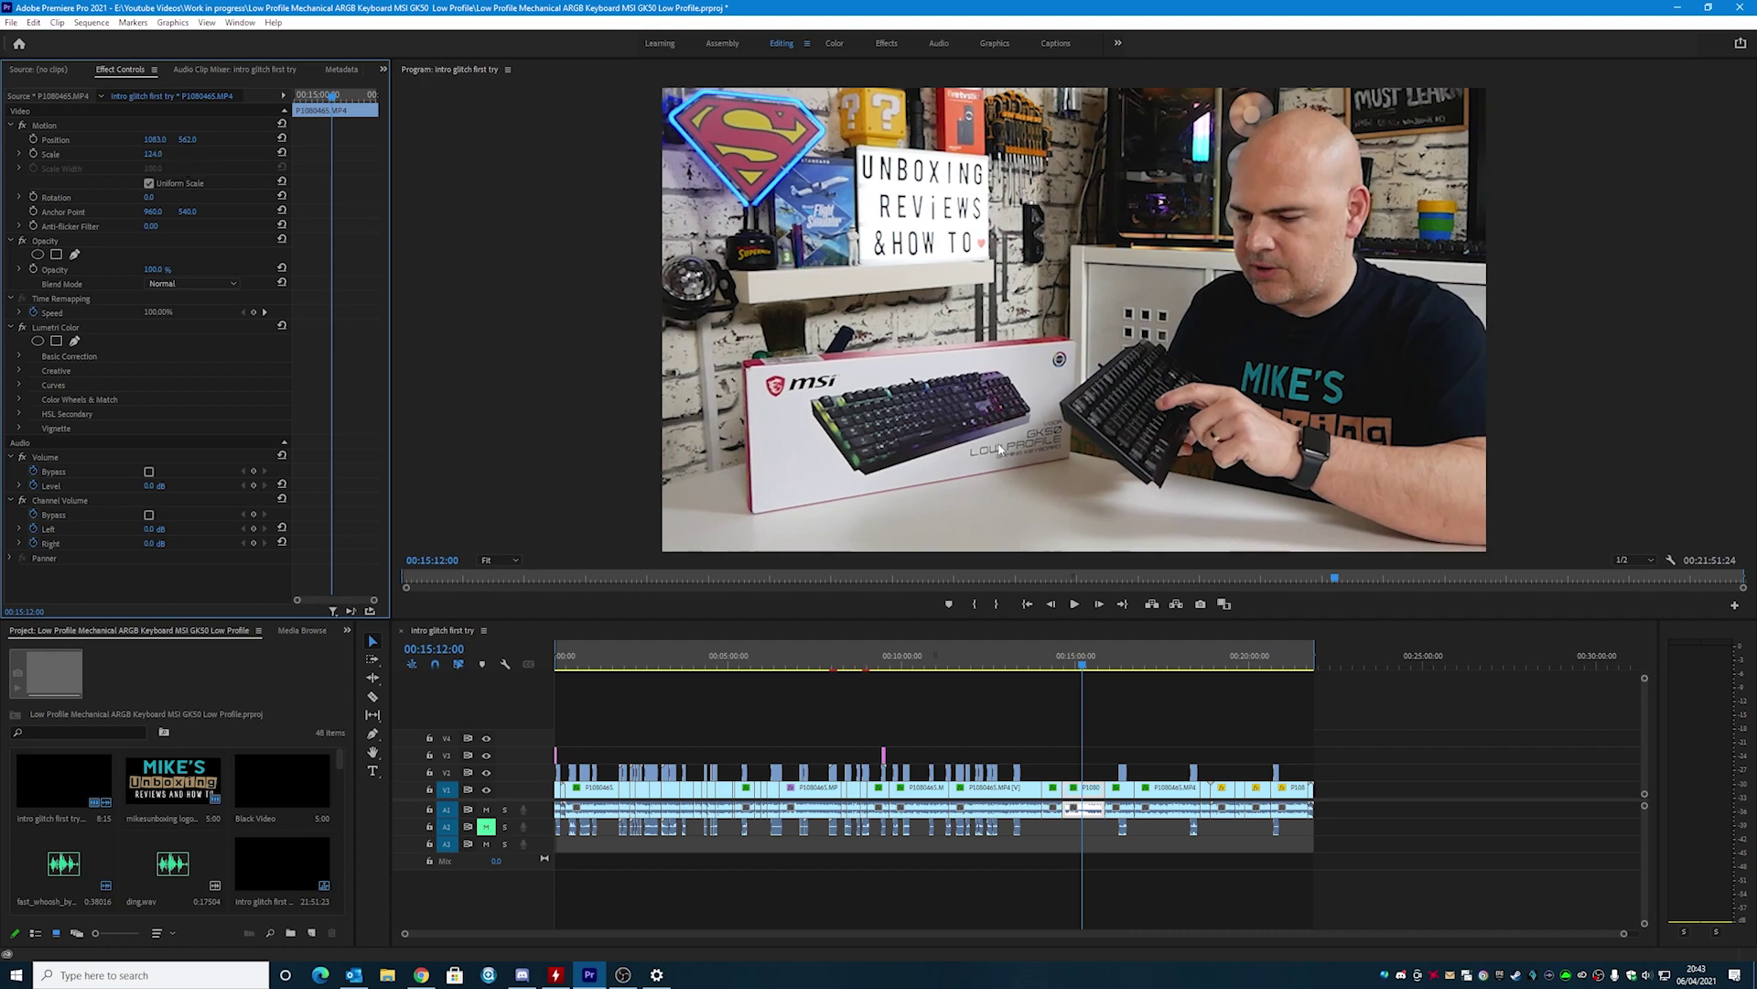